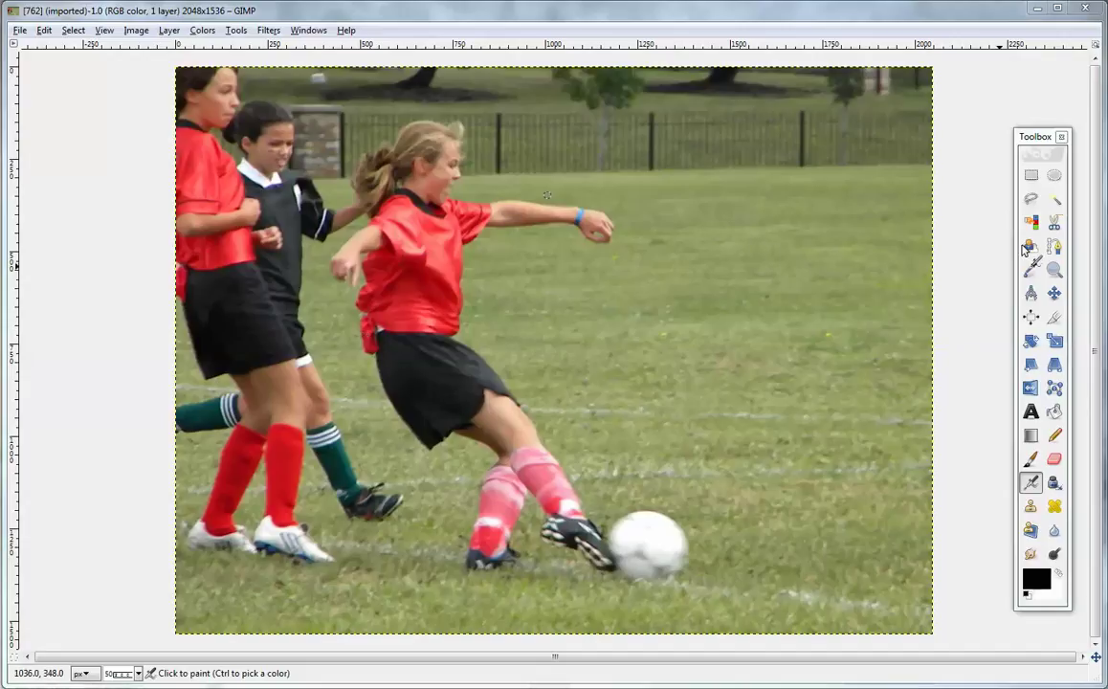
- Switch to the Free Select (lasso) tool for drawing a freehand outline
{"action": "left_click", "coordinate": [1034, 200]}
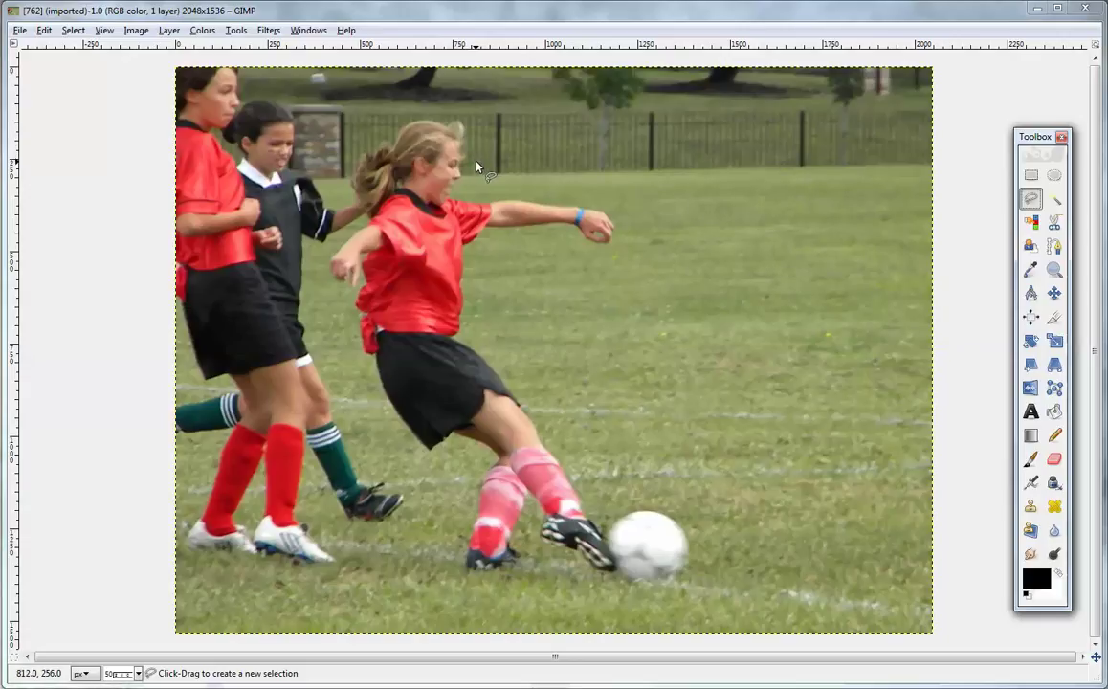
- Zoom in on the kicking girl and start the outline beside her face, around her chin
{"action": "key", "text": "minus"}
{"action": "key", "text": "minus"}
{"action": "key", "text": "plus"}
{"action": "key", "text": "plus"}
{"action": "key", "text": "plus"}
{"action": "key", "text": "plus"}
{"action": "key", "text": "plus"}
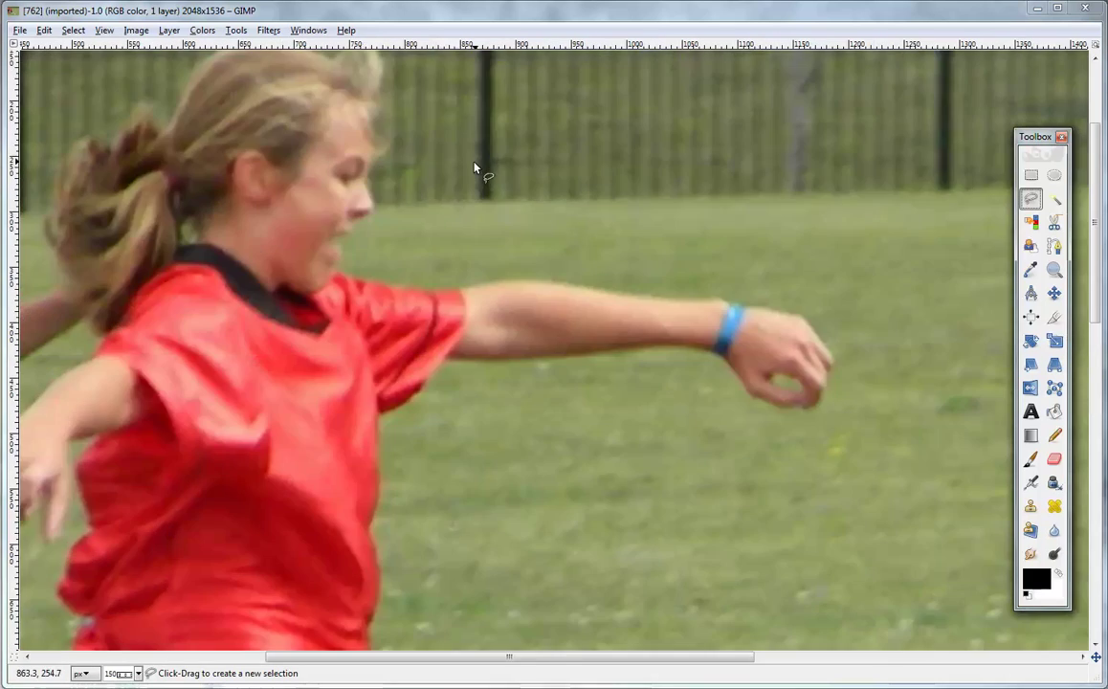
{"action": "key", "text": "minus"}
{"action": "key", "text": "minus"}
{"action": "key", "text": "plus"}
{"action": "key", "text": "plus"}
{"action": "key", "text": "plus"}
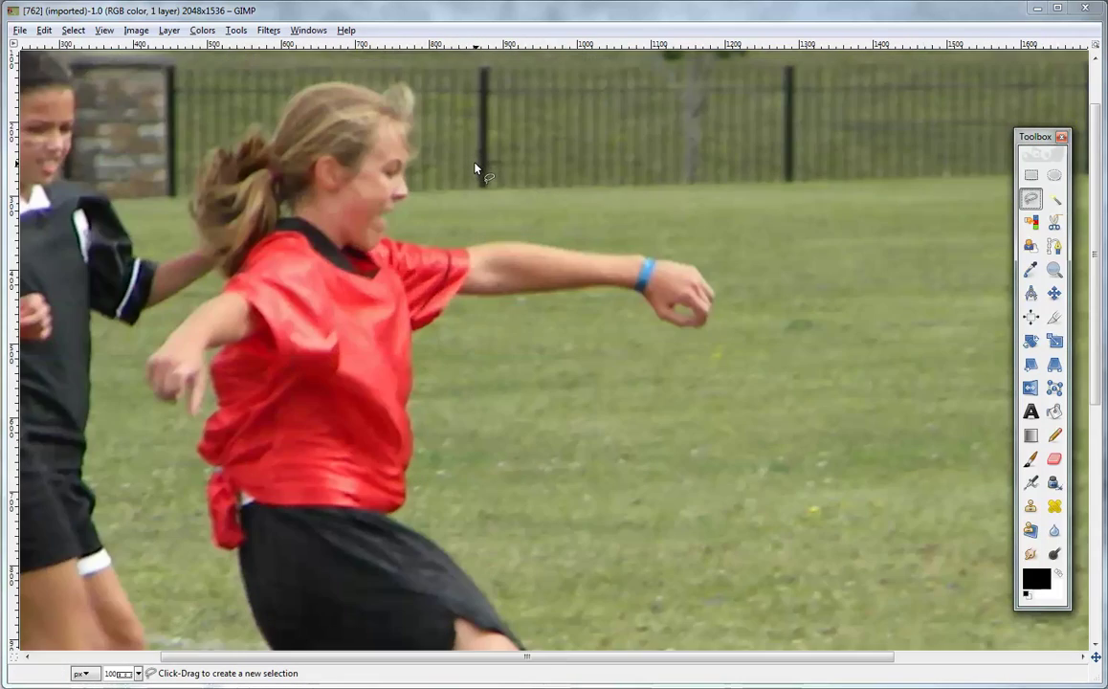
{"action": "key", "text": "1"}
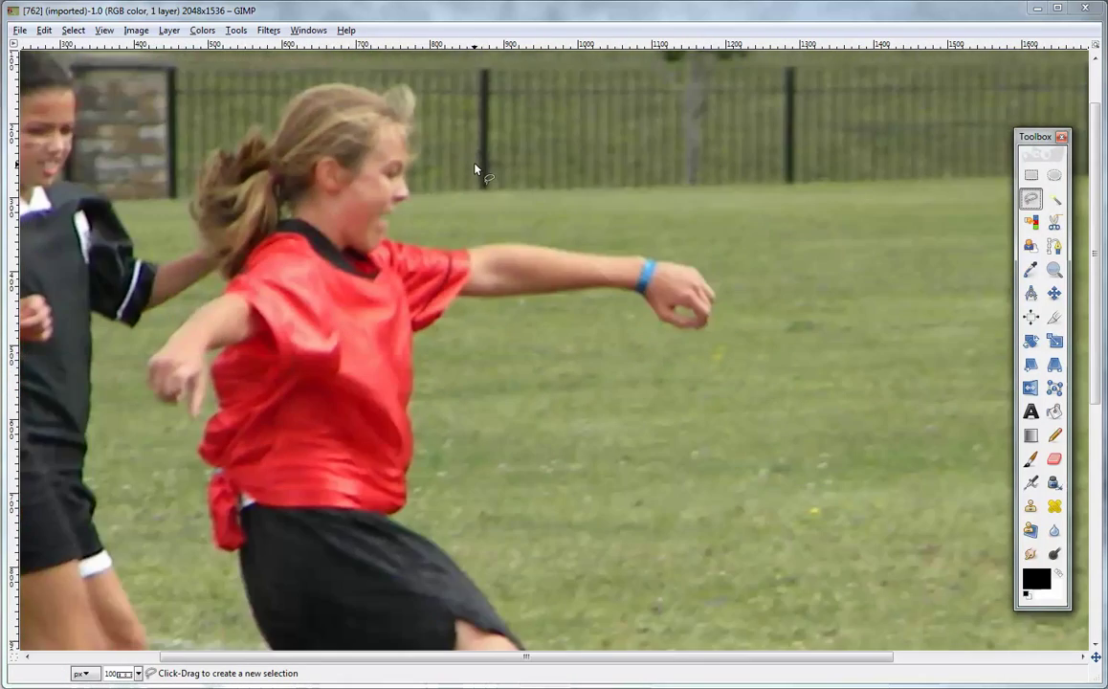
{"action": "left_click", "coordinate": [407, 165]}
{"action": "left_click", "coordinate": [404, 176]}
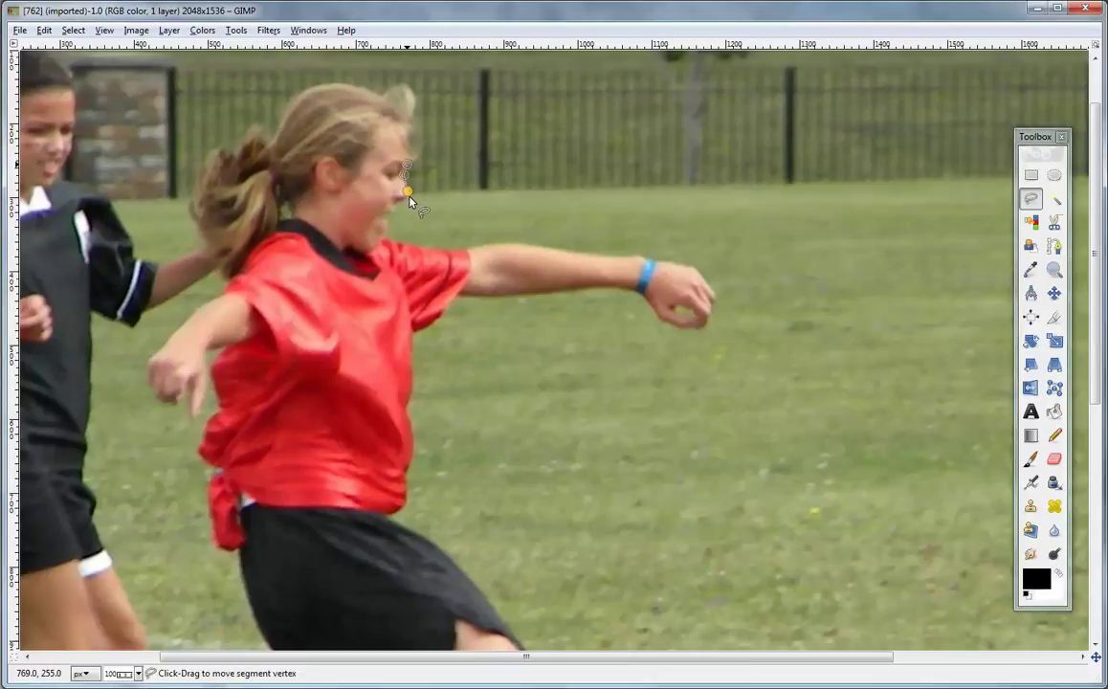
{"action": "left_click", "coordinate": [398, 203]}
{"action": "left_click", "coordinate": [384, 214]}
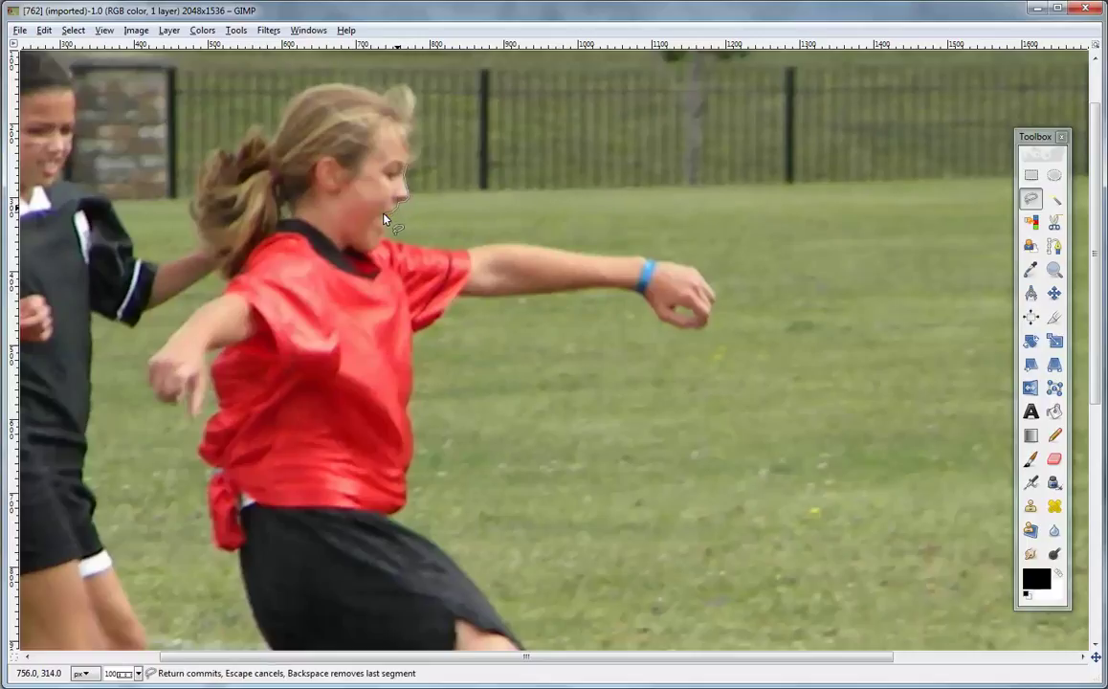
- Continue the outline past her collar and shoulder, along the top of her arm to her fingertips
{"action": "left_click", "coordinate": [391, 224]}
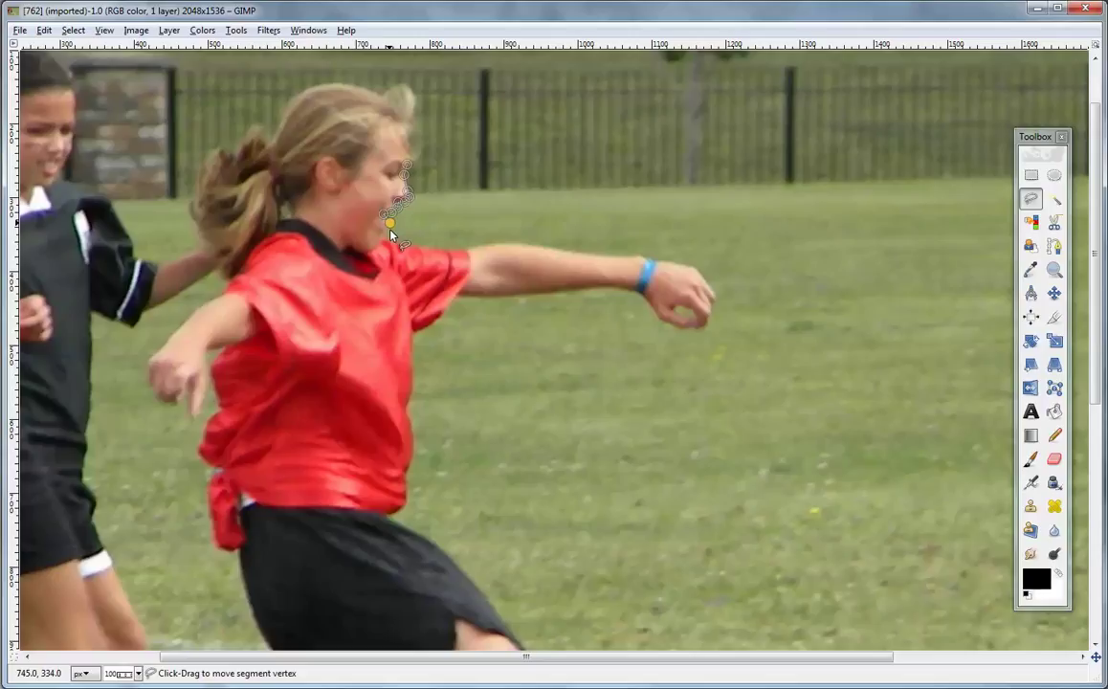
{"action": "left_click", "coordinate": [386, 236]}
{"action": "left_click", "coordinate": [396, 242]}
{"action": "left_click", "coordinate": [694, 263]}
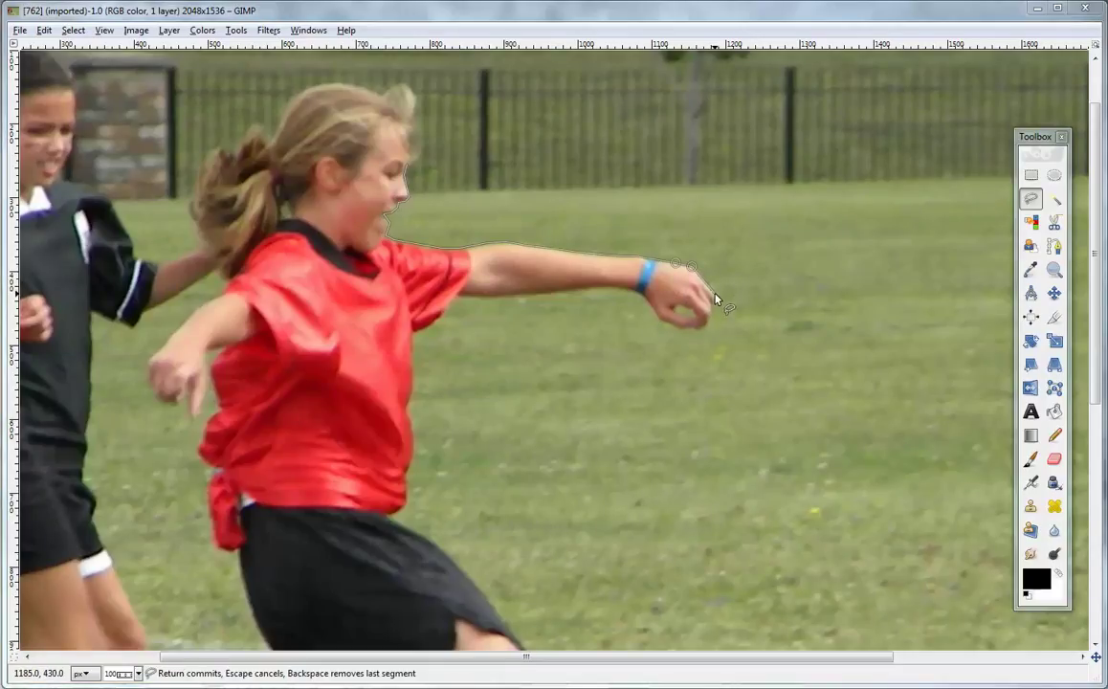
{"action": "left_click", "coordinate": [715, 295]}
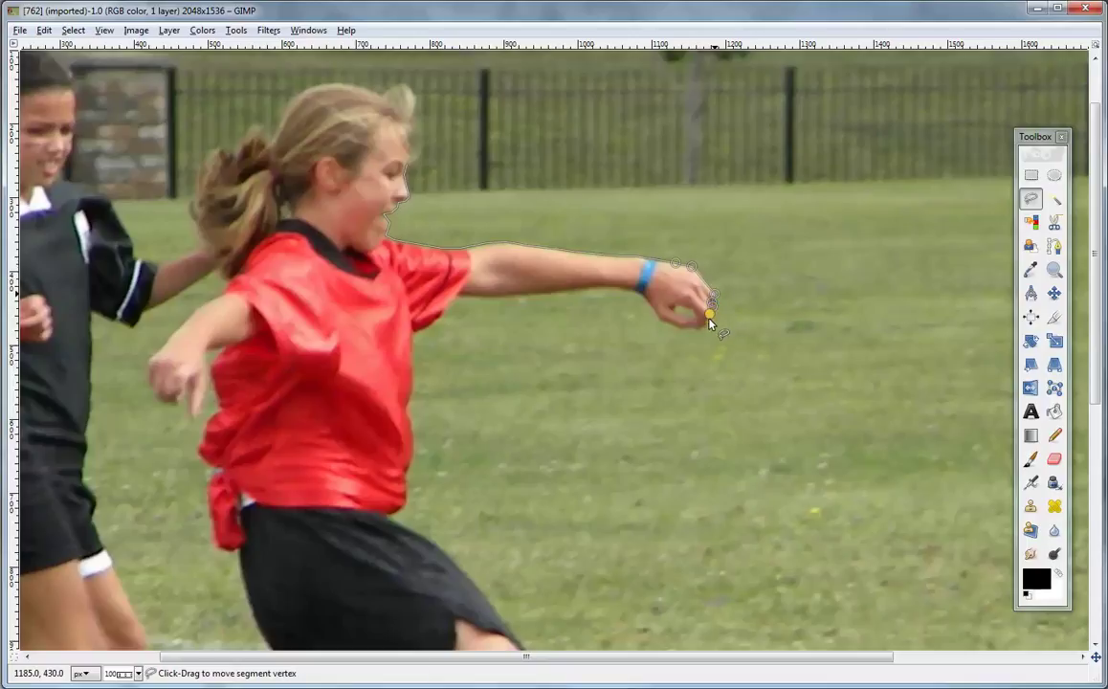
- Fit the fingertip point to the hand, trace under the arm and down the shirt, and close at the collar
{"action": "left_click_drag", "start_coordinate": [708, 324], "coordinate": [707, 328]}
{"action": "left_click_drag", "start_coordinate": [687, 328], "coordinate": [664, 325]}
{"action": "mouse_move", "coordinate": [700, 322]}
{"action": "left_mouse_down"}
{"action": "mouse_move", "coordinate": [412, 402]}
{"action": "mouse_move", "coordinate": [507, 622]}
{"action": "left_mouse_up"}
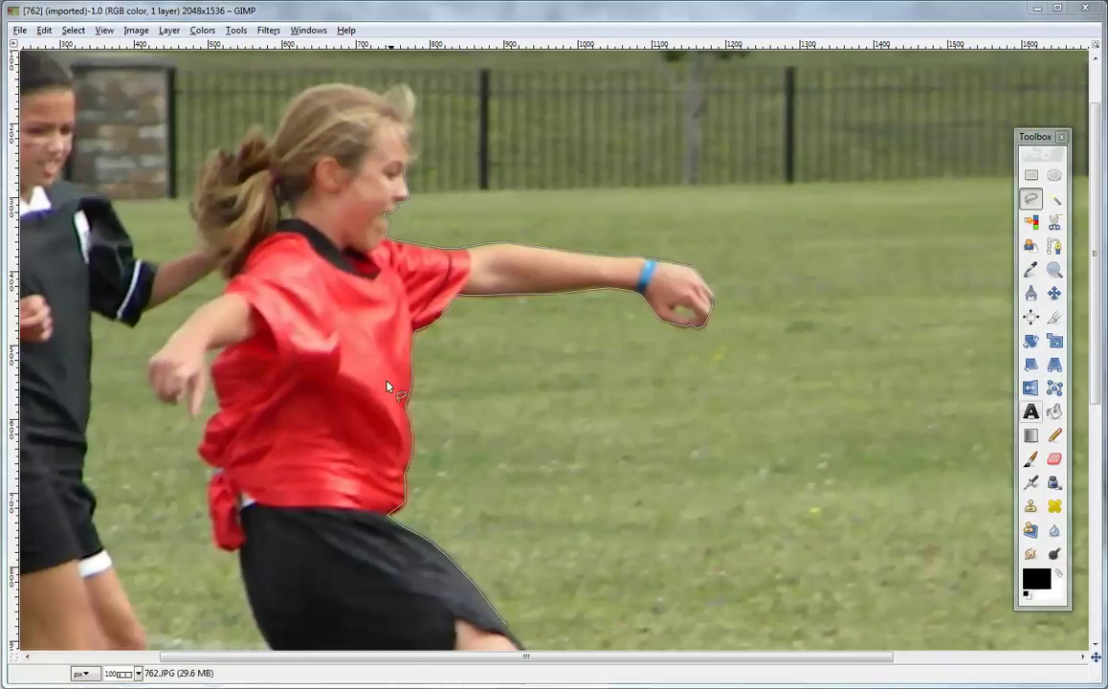
{"action": "left_click_drag", "start_coordinate": [340, 242], "coordinate": [408, 230]}
{"action": "key", "text": "Return"}
- Extend the outline along the shorts and commit it as the active selection
{"action": "left_click_drag", "start_coordinate": [1097, 339], "coordinate": [1100, 457]}
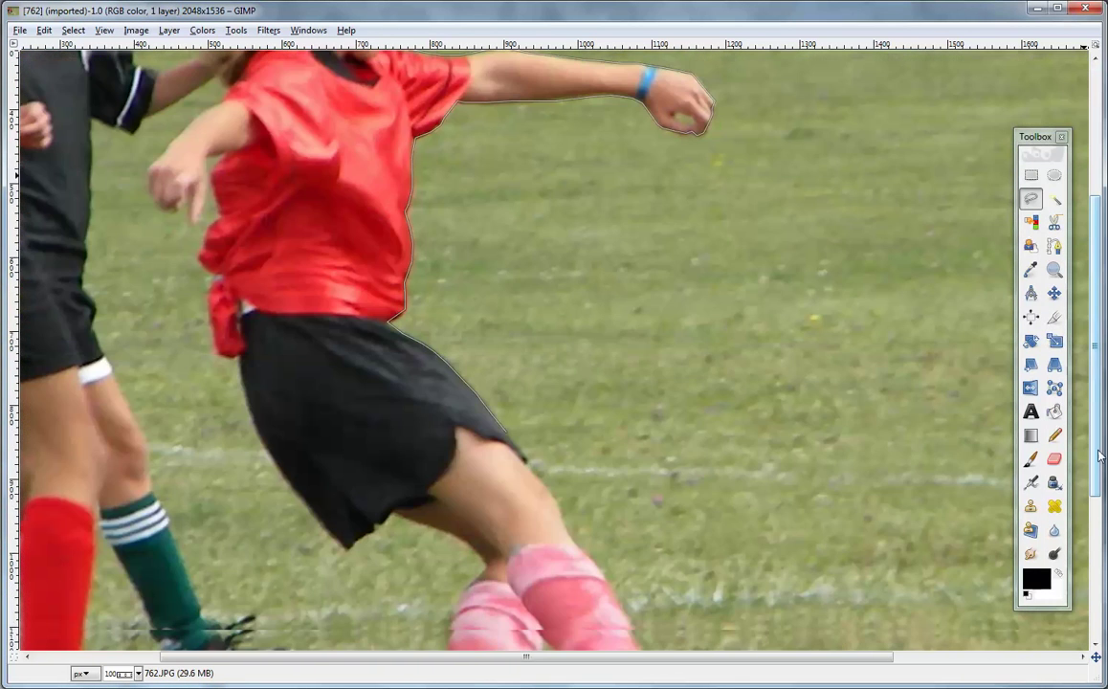
{"action": "mouse_move", "coordinate": [1100, 457]}
{"action": "left_mouse_down"}
{"action": "mouse_move", "coordinate": [1100, 407]}
{"action": "mouse_move", "coordinate": [1101, 466]}
{"action": "left_mouse_up"}
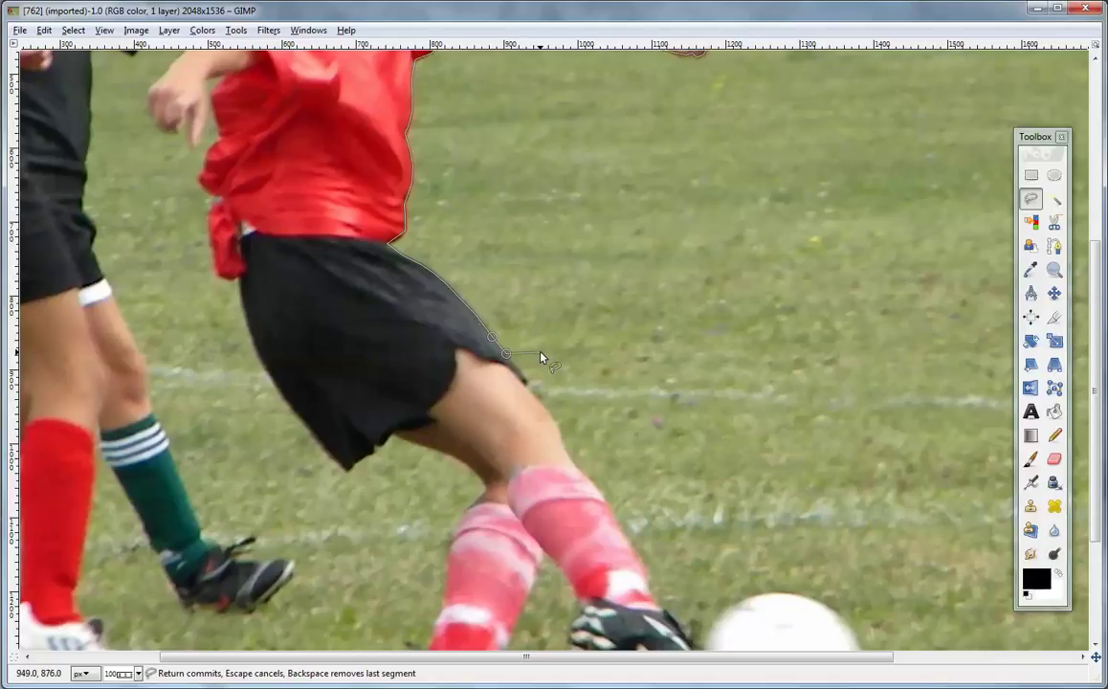
{"action": "key", "text": "Return"}
{"action": "scroll", "coordinate": [551, 349], "scroll_direction": "up", "scroll_amount": 8}
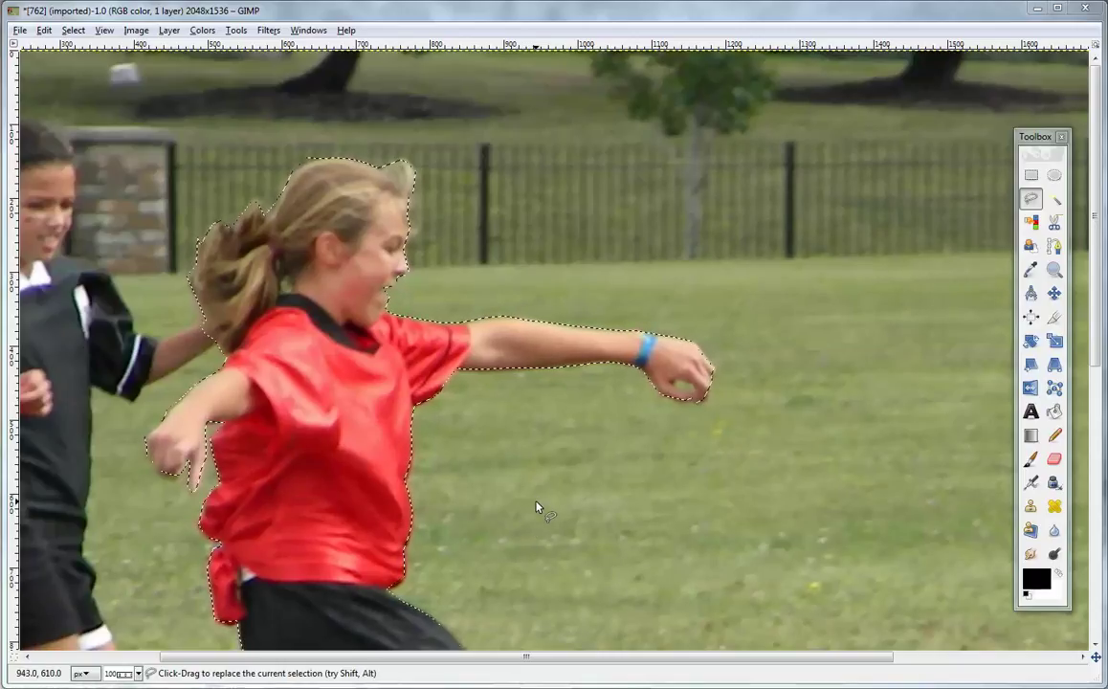
- Zoom out to the whole photo and feather the selection edge with Select > Feather
{"action": "key", "text": "r"}
{"action": "key", "text": "minus"}
{"action": "key", "text": "minus"}
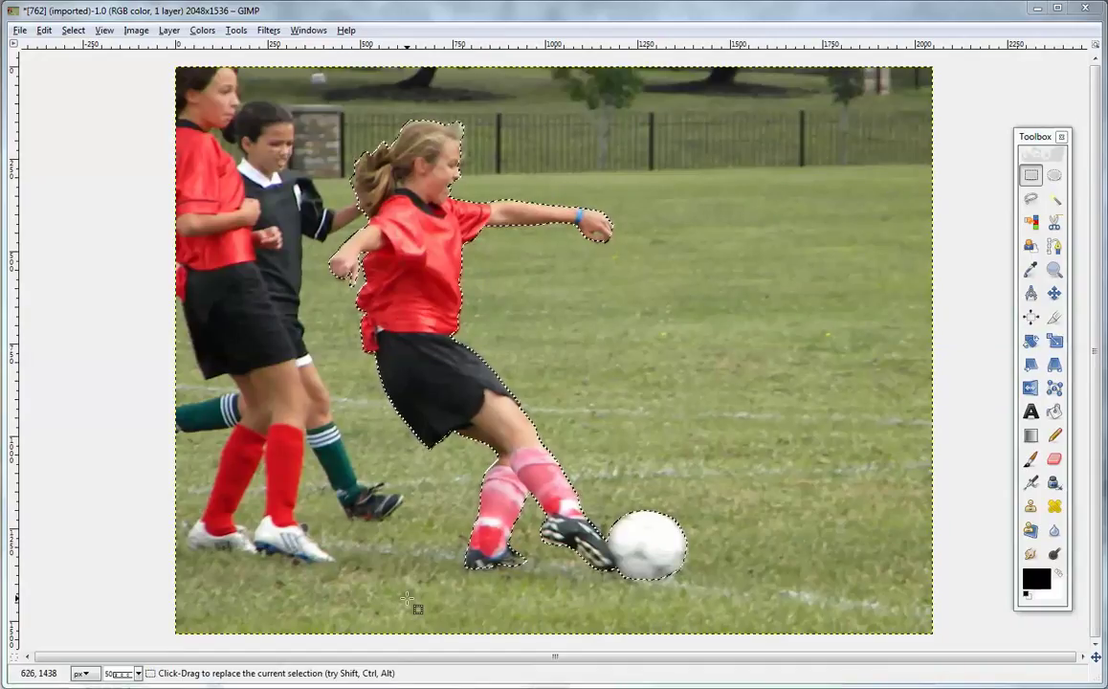
{"action": "left_click", "coordinate": [74, 32]}
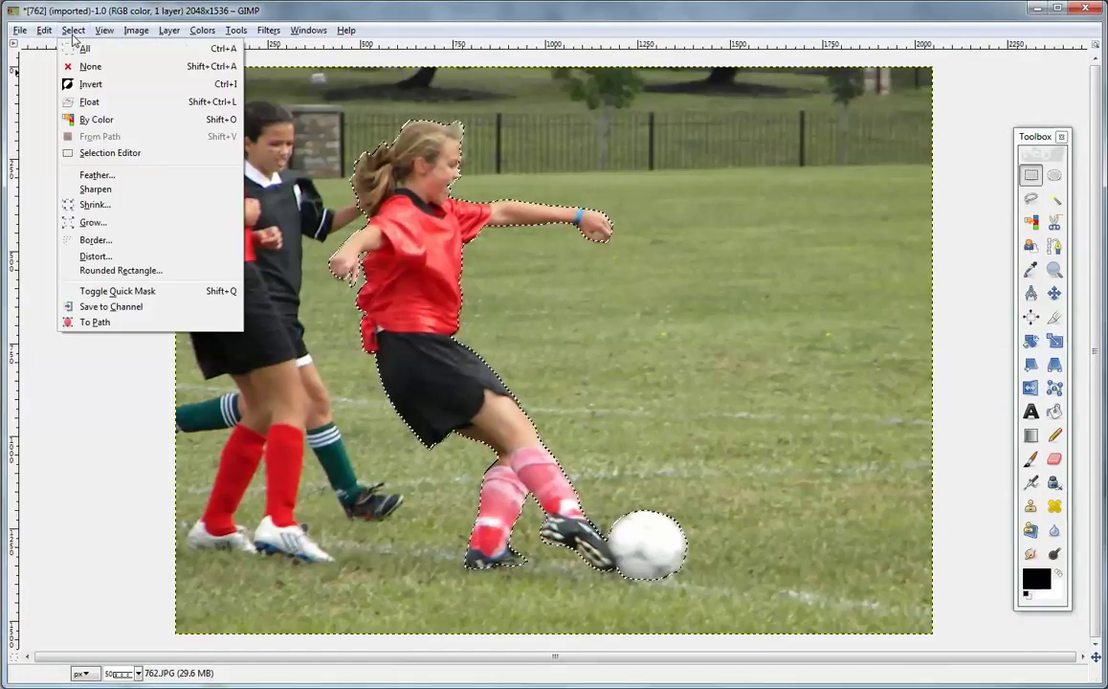
{"action": "left_click", "coordinate": [95, 175]}
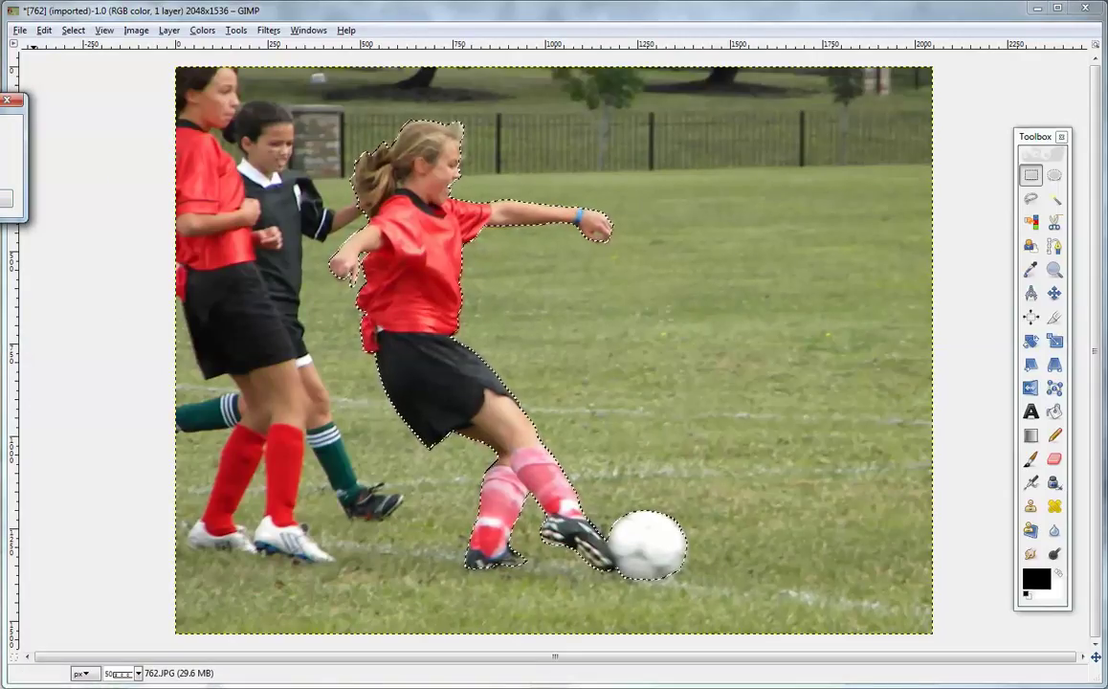
{"action": "key", "text": "Return"}
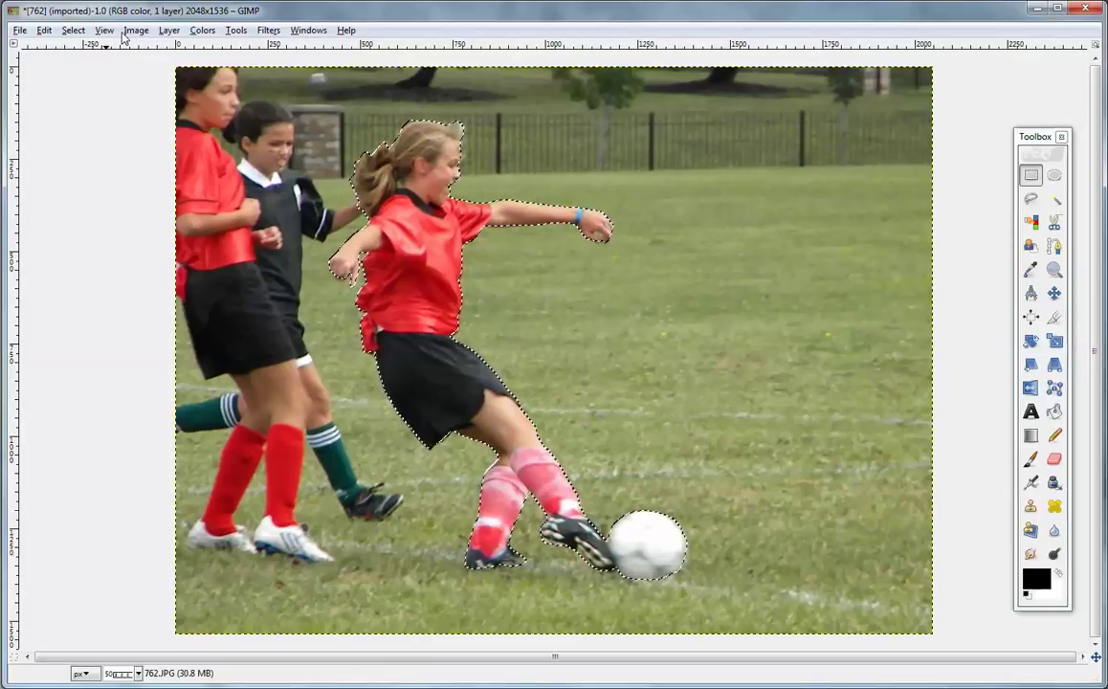
- Invert the selection so the background and other players are selected
{"action": "left_click", "coordinate": [74, 31]}
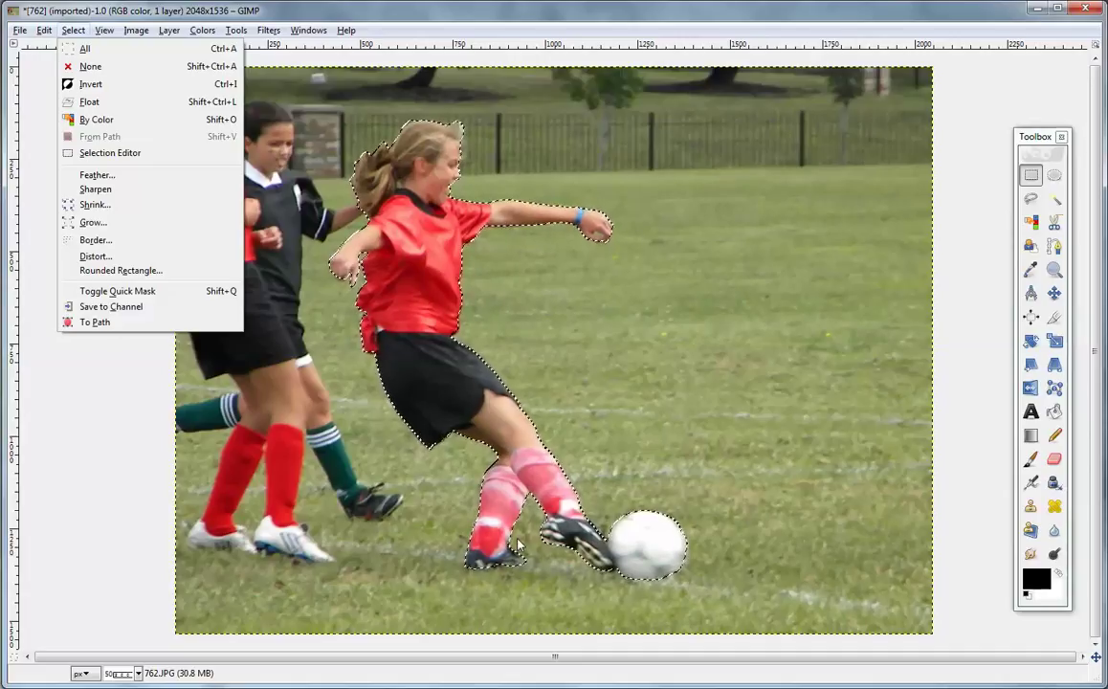
{"action": "left_click", "coordinate": [89, 84]}
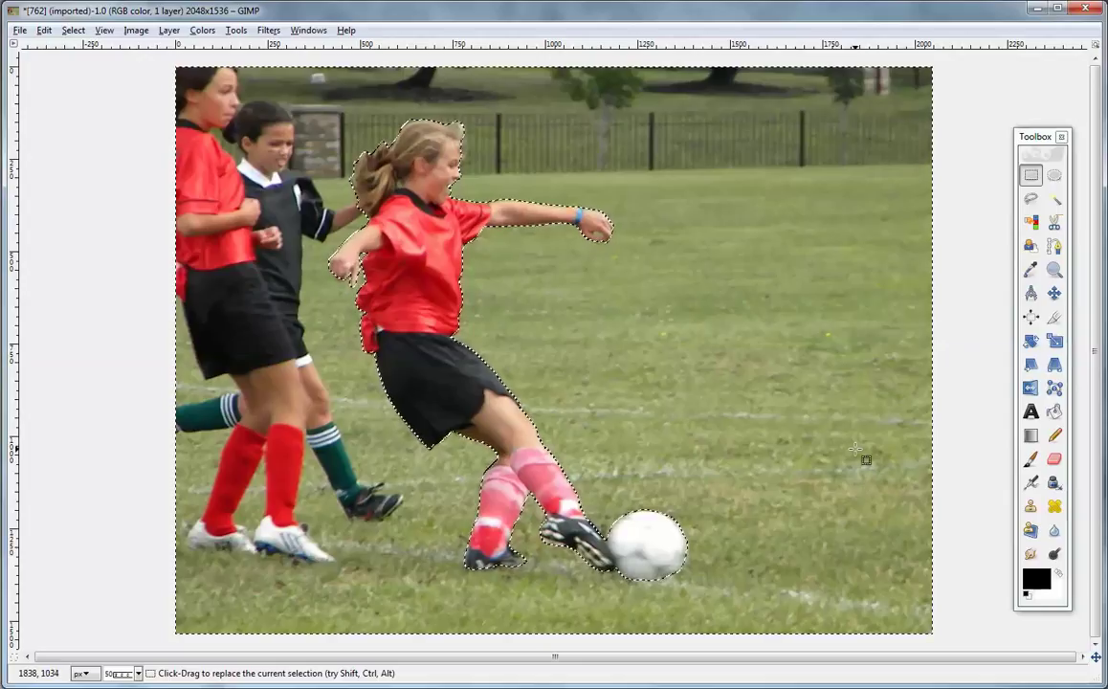
- Apply a Linear motion blur of length 30 at a 10° angle to the background
{"action": "left_click", "coordinate": [271, 32]}
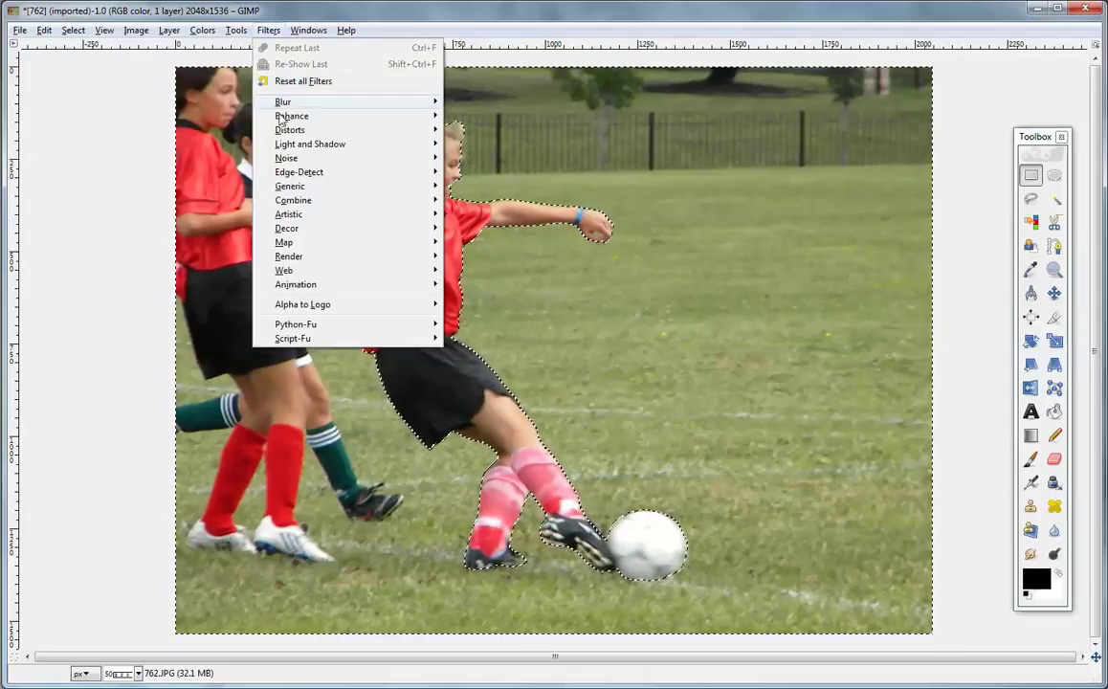
{"action": "mouse_move", "coordinate": [285, 105]}
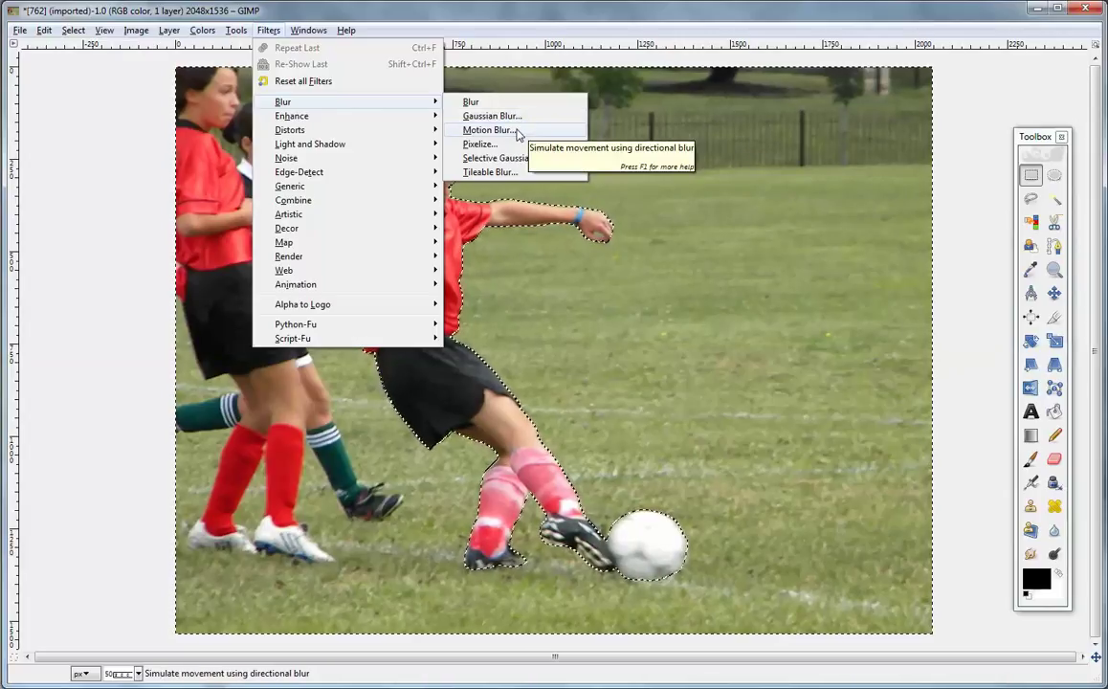
{"action": "left_click", "coordinate": [518, 131]}
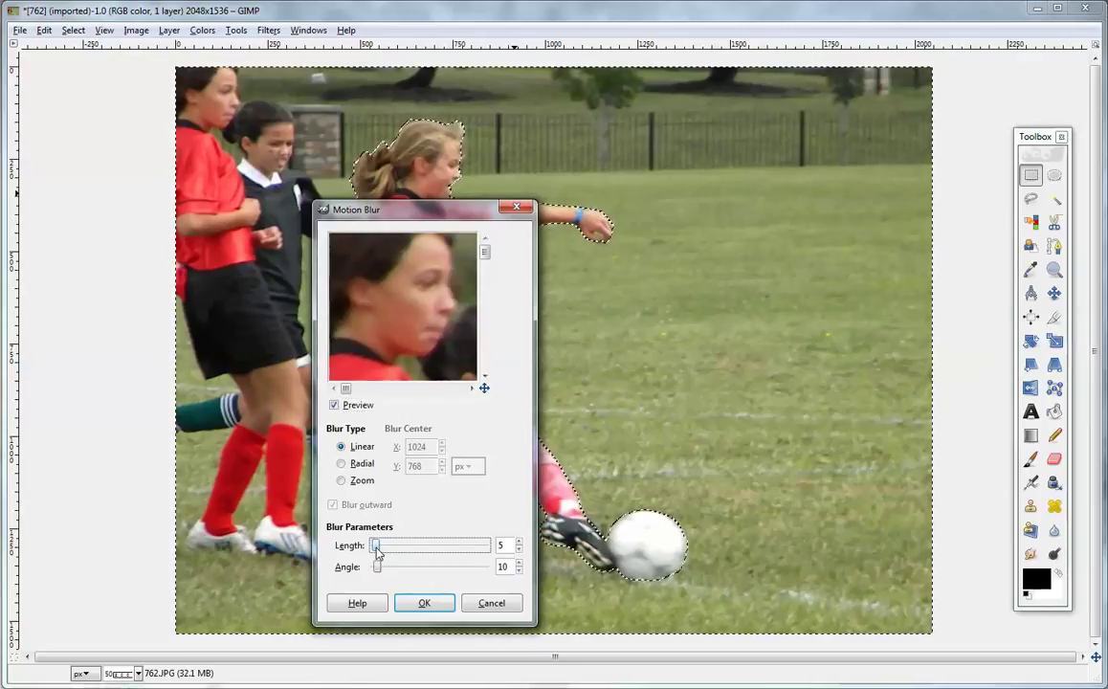
{"action": "left_click_drag", "start_coordinate": [376, 552], "coordinate": [387, 553]}
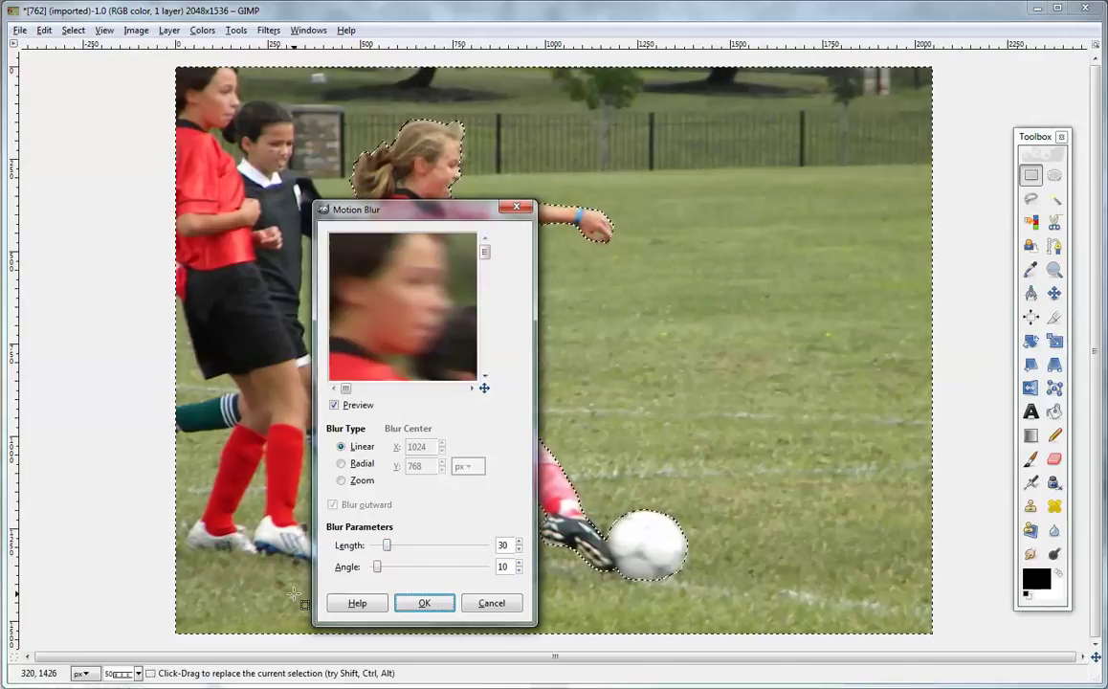
{"action": "left_click", "coordinate": [424, 603]}
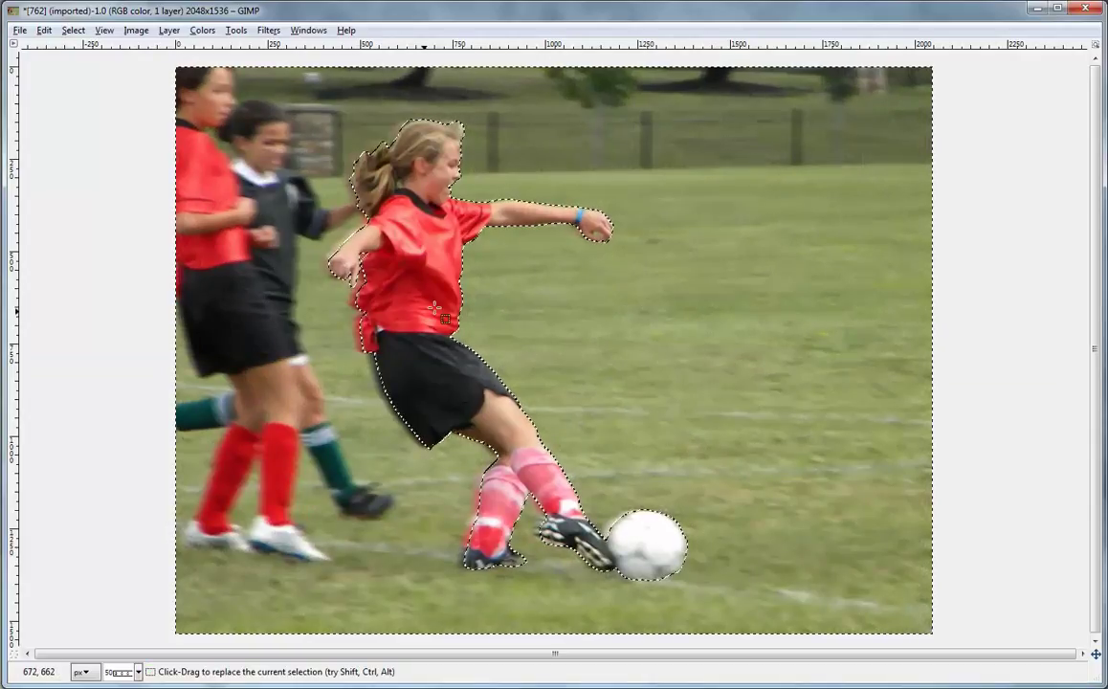
{"action": "left_click", "coordinate": [268, 29]}
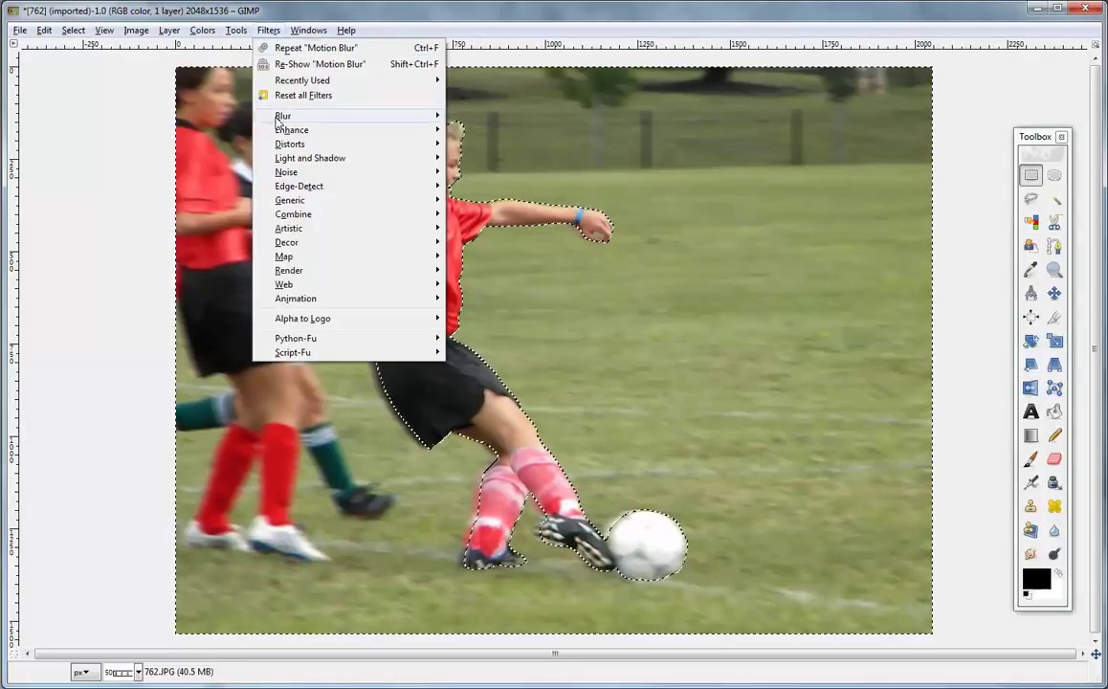
- Apply a second motion blur with length raised to 45 at angle 10
{"action": "mouse_move", "coordinate": [280, 117]}
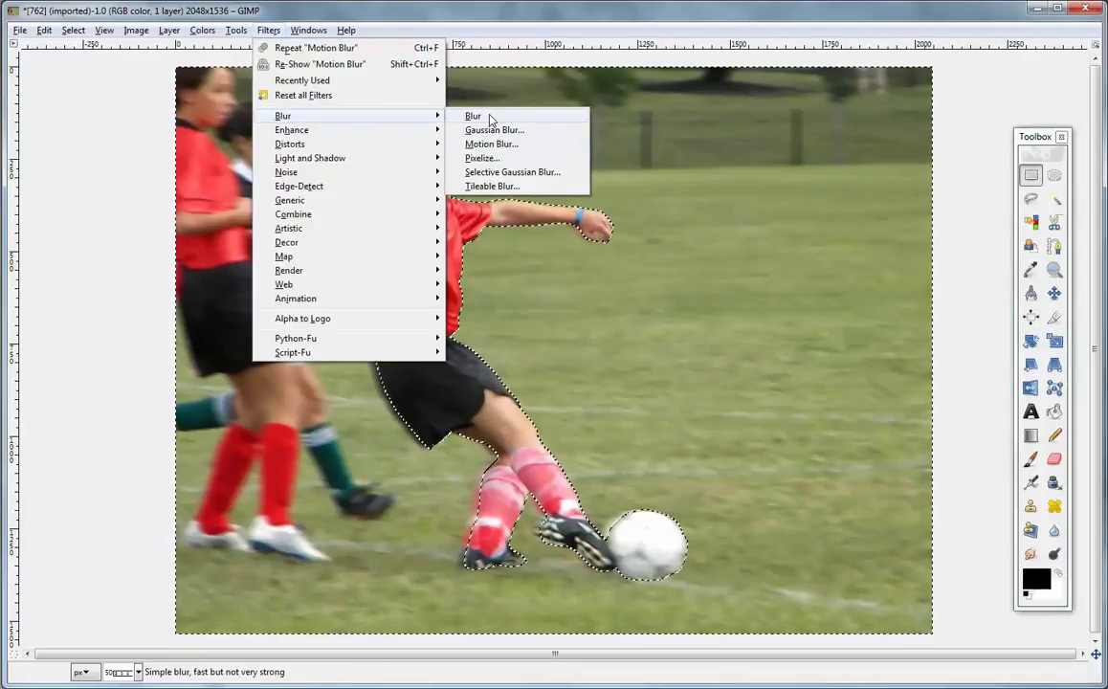
{"action": "key", "text": "Return"}
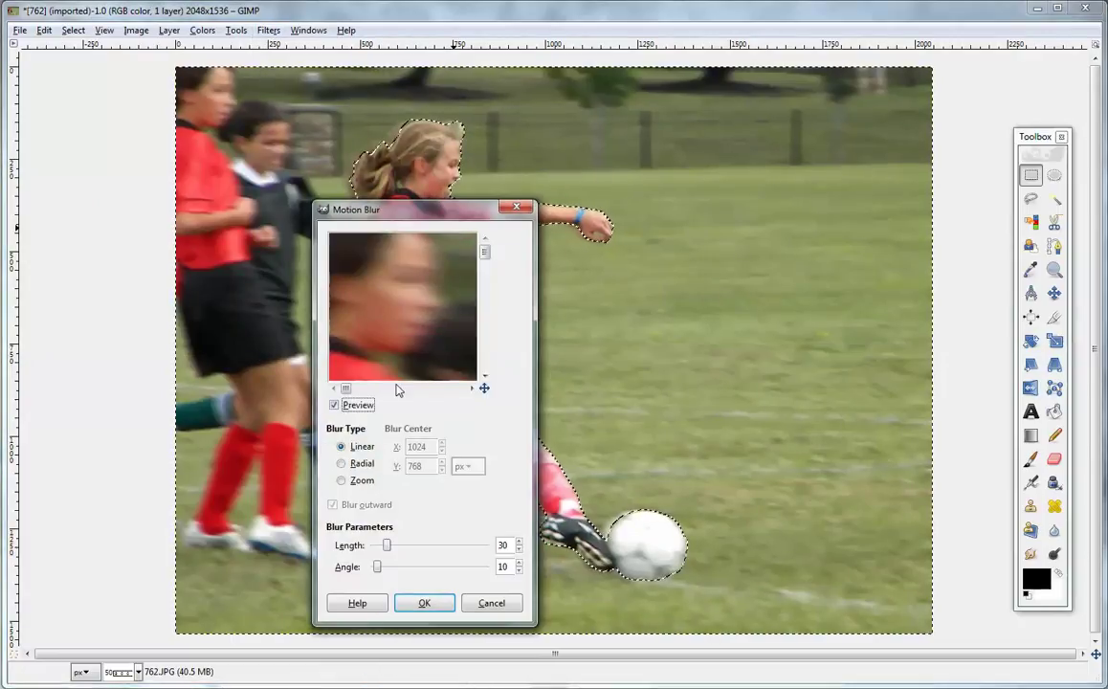
{"action": "left_click_drag", "start_coordinate": [386, 550], "coordinate": [393, 552]}
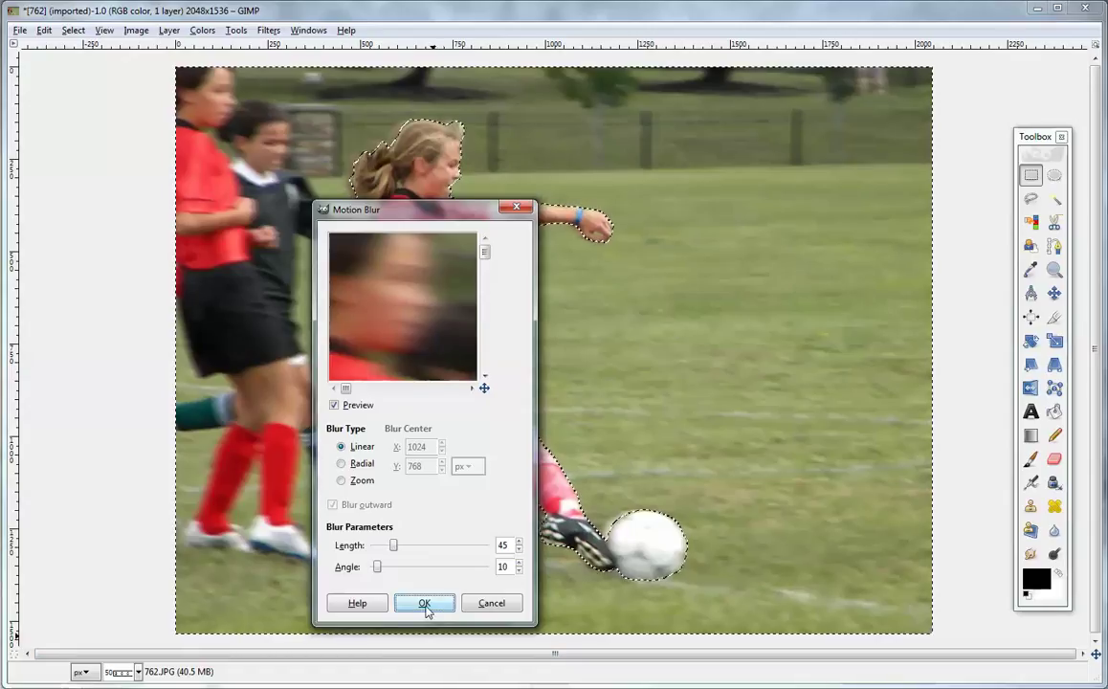
{"action": "left_click", "coordinate": [424, 605]}
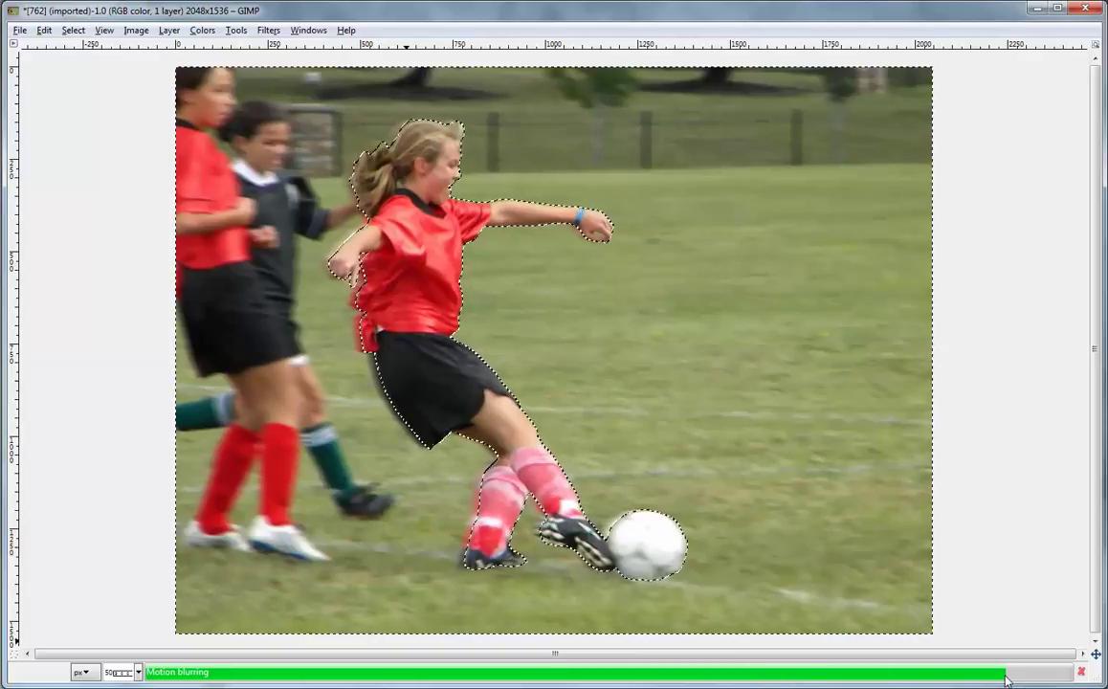
{"action": "left_click", "coordinate": [43, 29]}
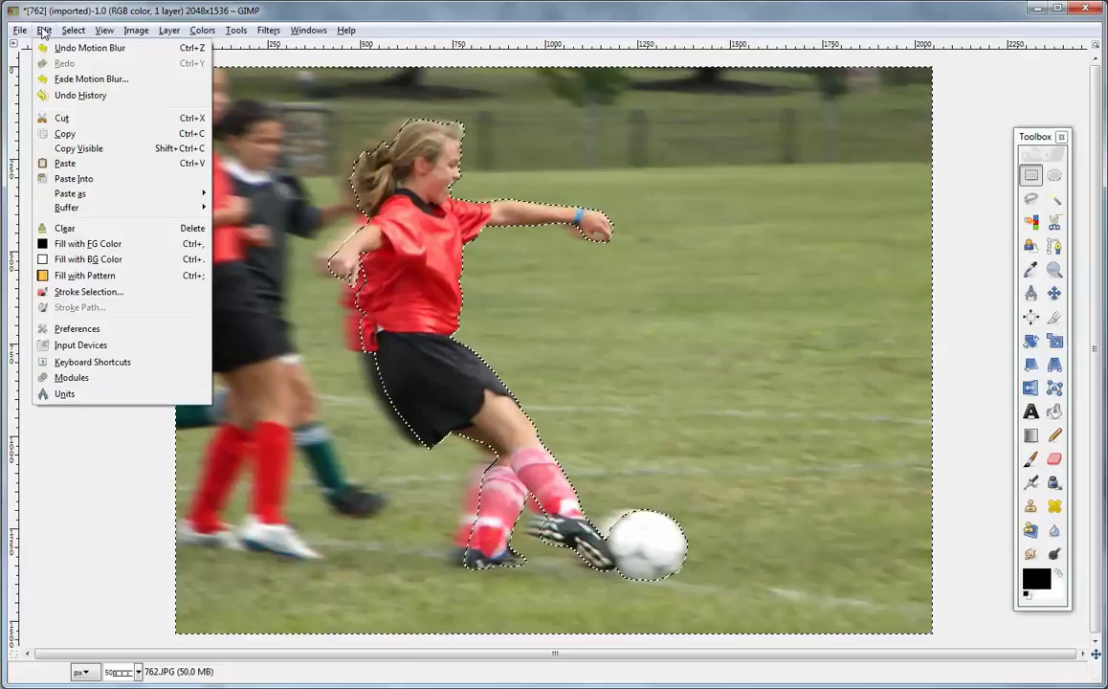
- Deselect to inspect the blurred result, then undo to restore the selection around the girl and ball
{"action": "left_click", "coordinate": [43, 30]}
{"action": "left_click", "coordinate": [73, 30]}
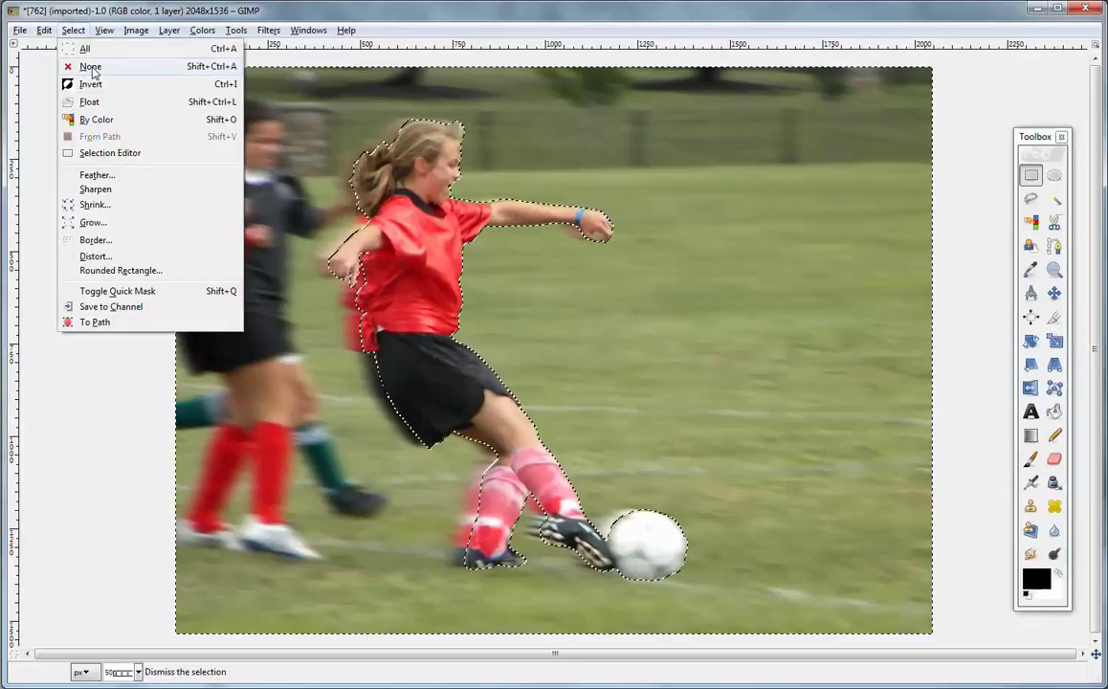
{"action": "left_click", "coordinate": [91, 66]}
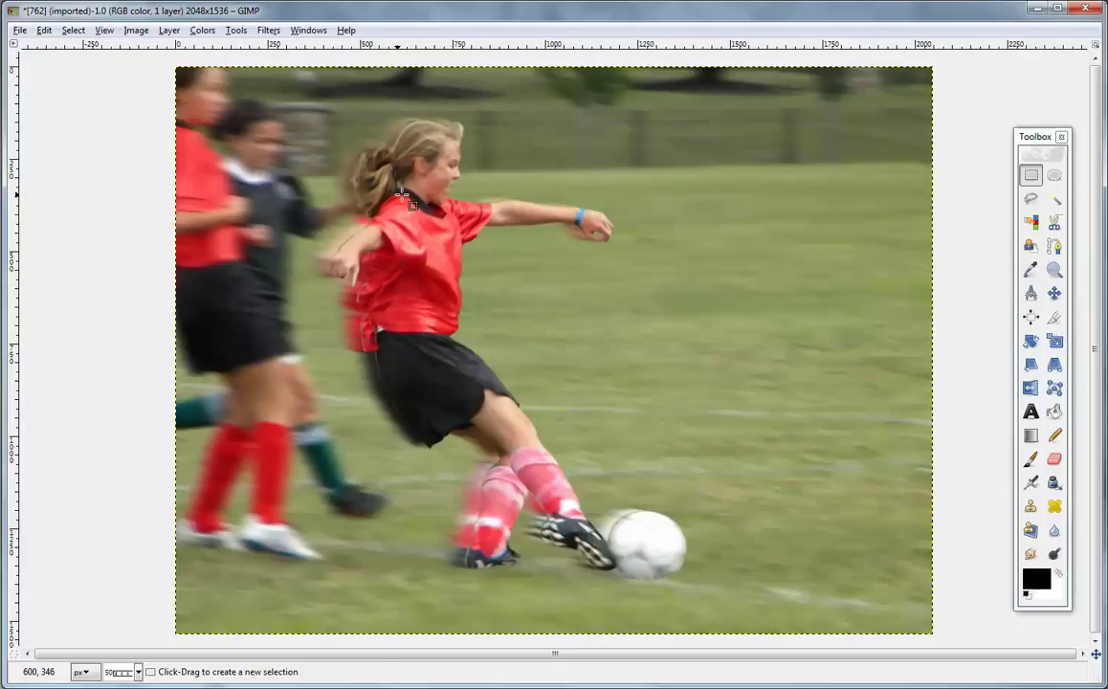
{"action": "left_click", "coordinate": [45, 30]}
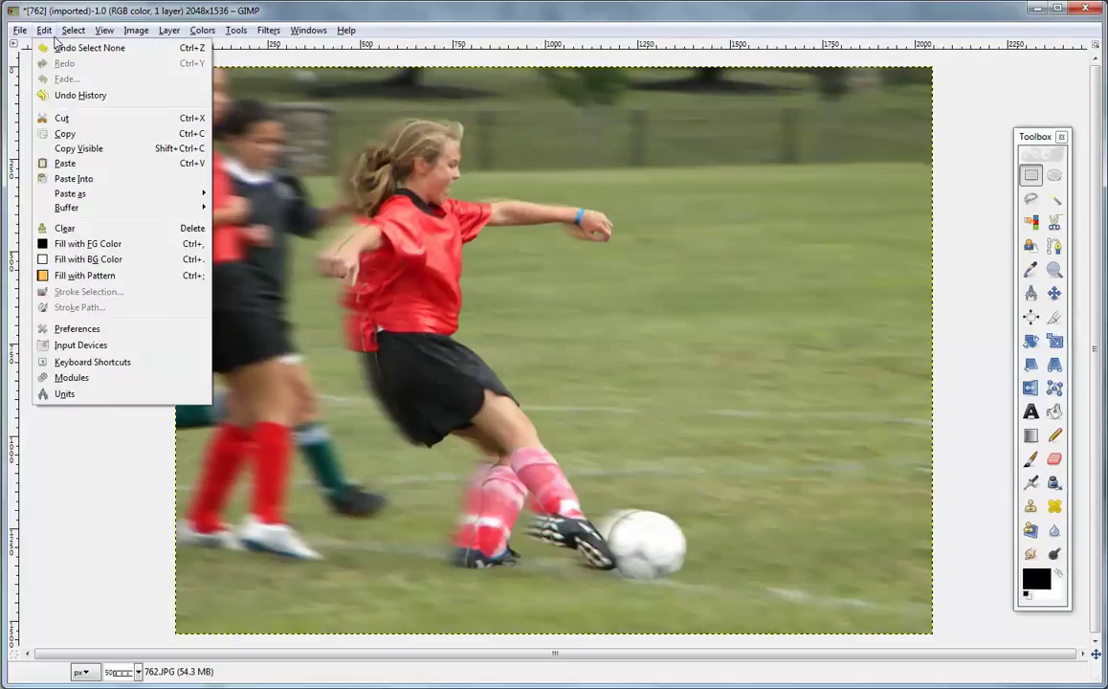
{"action": "left_click", "coordinate": [57, 47]}
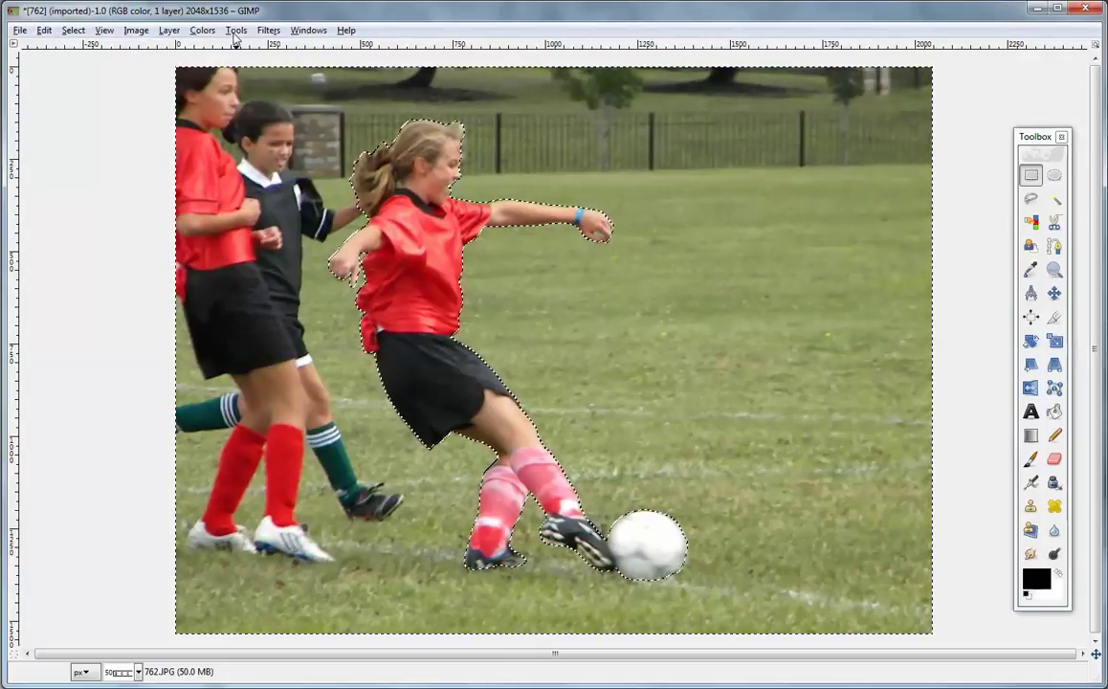
- Apply a Gaussian blur with 5.0 horizontal and vertical radius to the background
{"action": "left_click", "coordinate": [268, 31]}
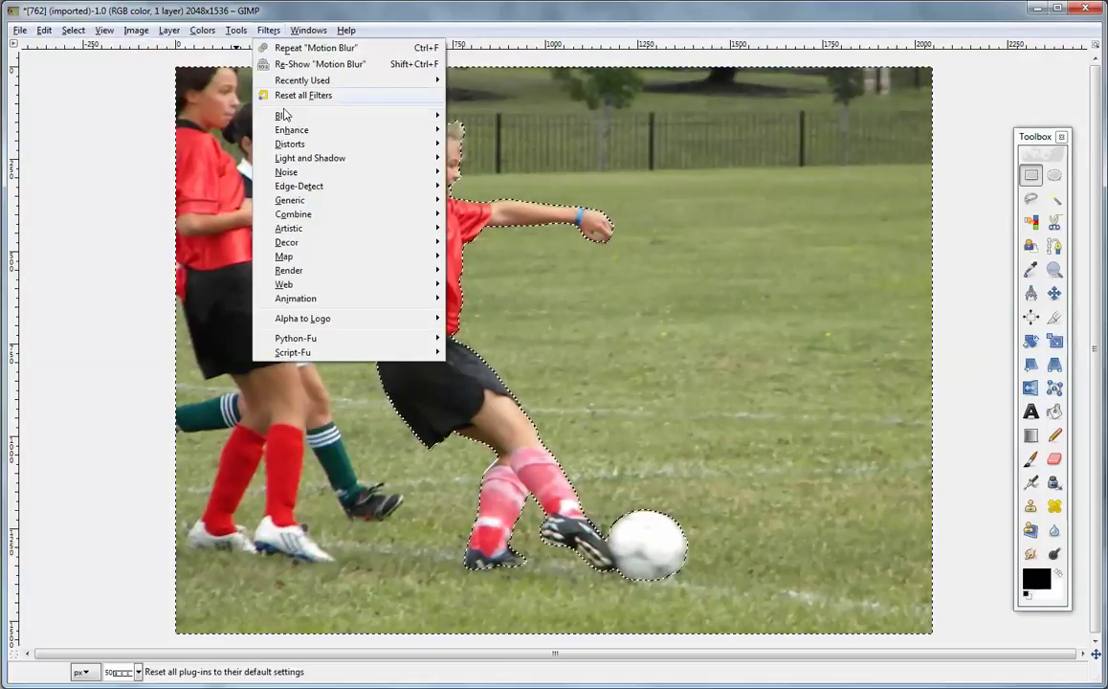
{"action": "mouse_move", "coordinate": [329, 116]}
{"action": "left_click", "coordinate": [479, 129]}
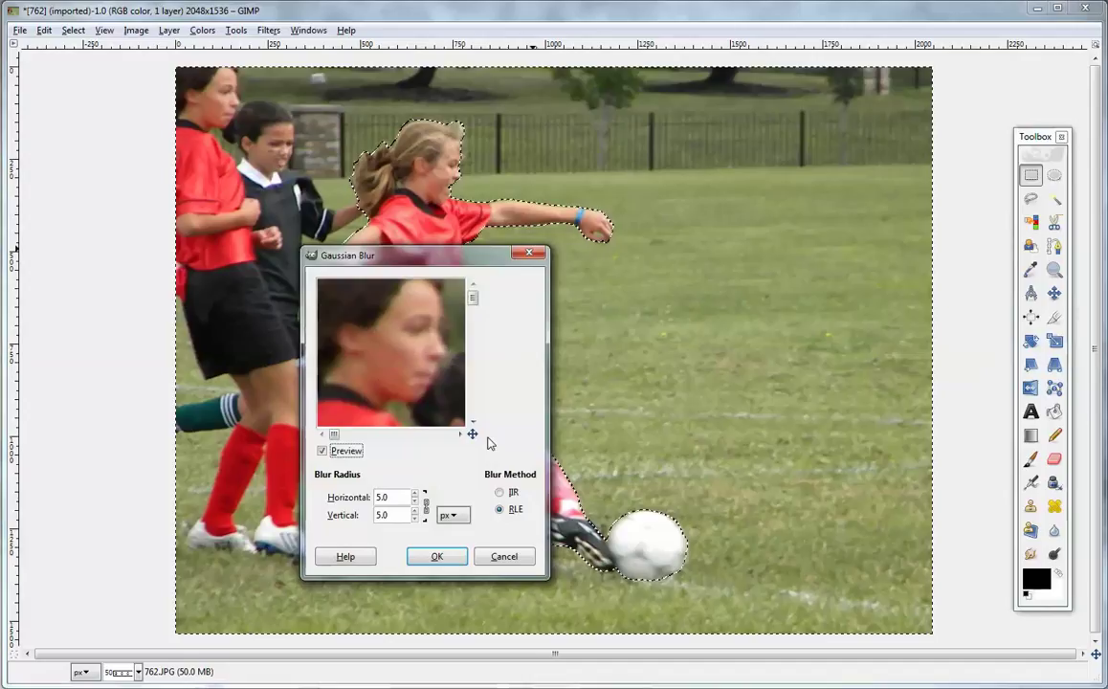
{"action": "left_click", "coordinate": [436, 556]}
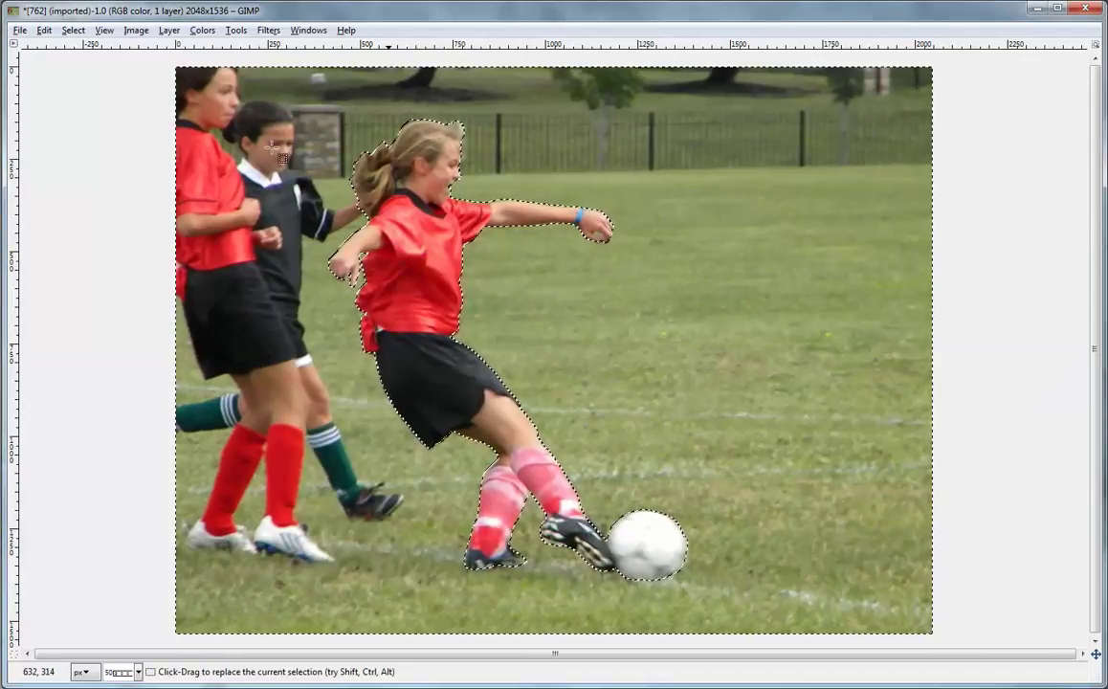
{"action": "left_click", "coordinate": [236, 29]}
- Apply a stronger Gaussian blur with radius raised to 10.0, then undo once with Ctrl+Z
{"action": "mouse_move", "coordinate": [268, 30]}
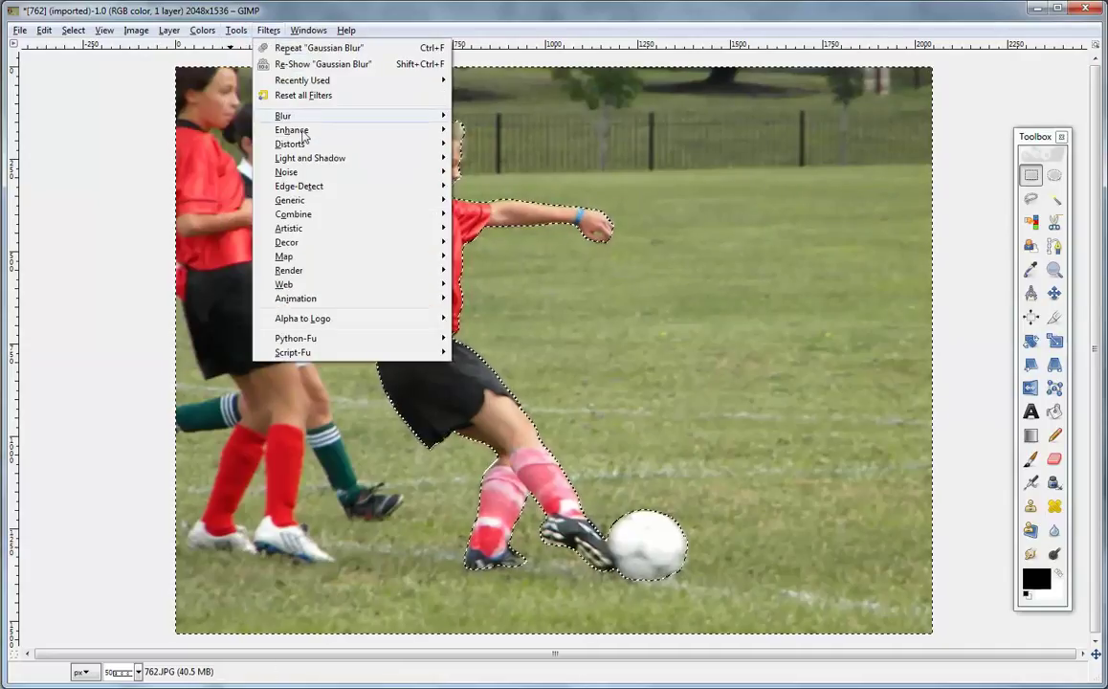
{"action": "mouse_move", "coordinate": [426, 117]}
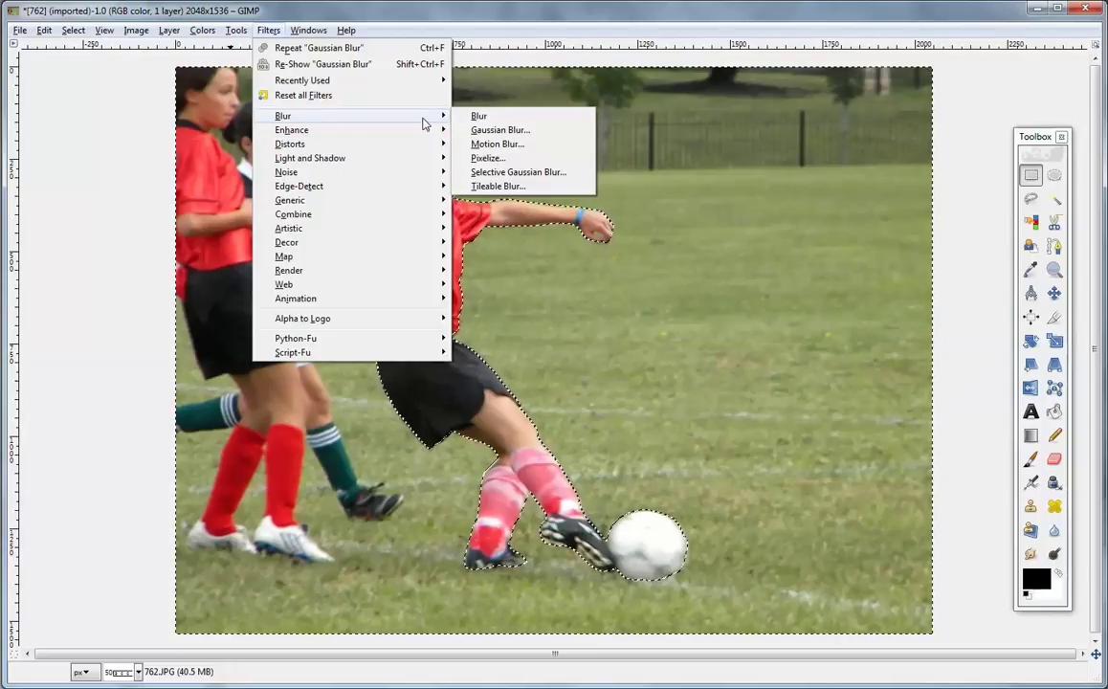
{"action": "left_click", "coordinate": [501, 131]}
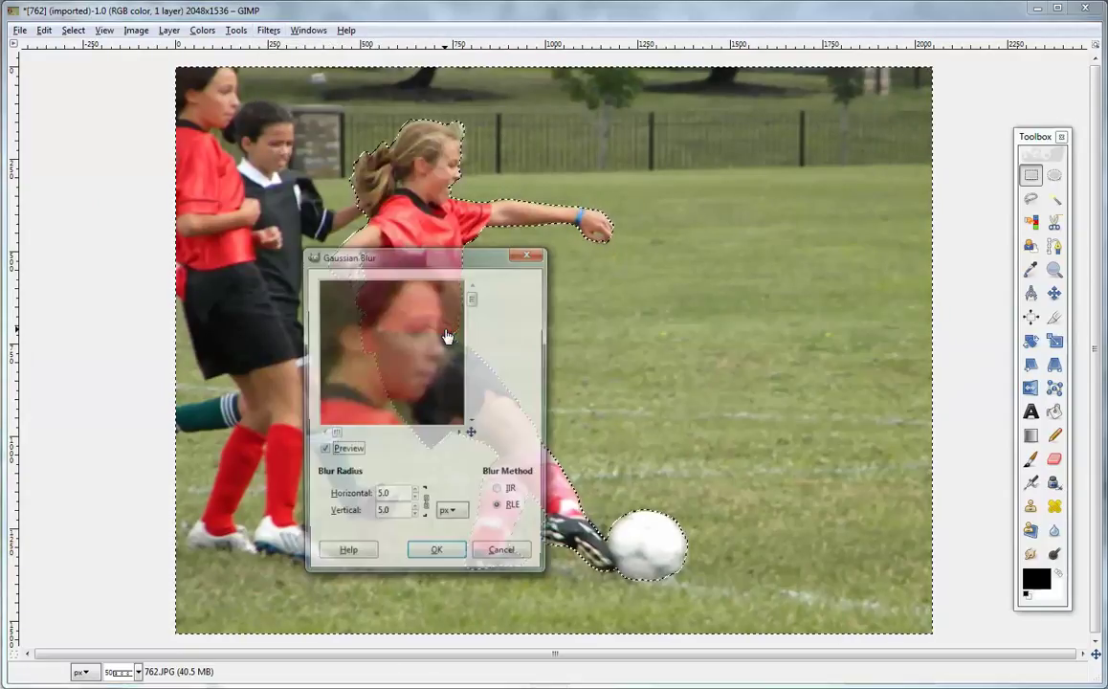
{"action": "left_click", "coordinate": [416, 495]}
{"action": "left_click", "coordinate": [416, 495]}
{"action": "left_click", "coordinate": [415, 494]}
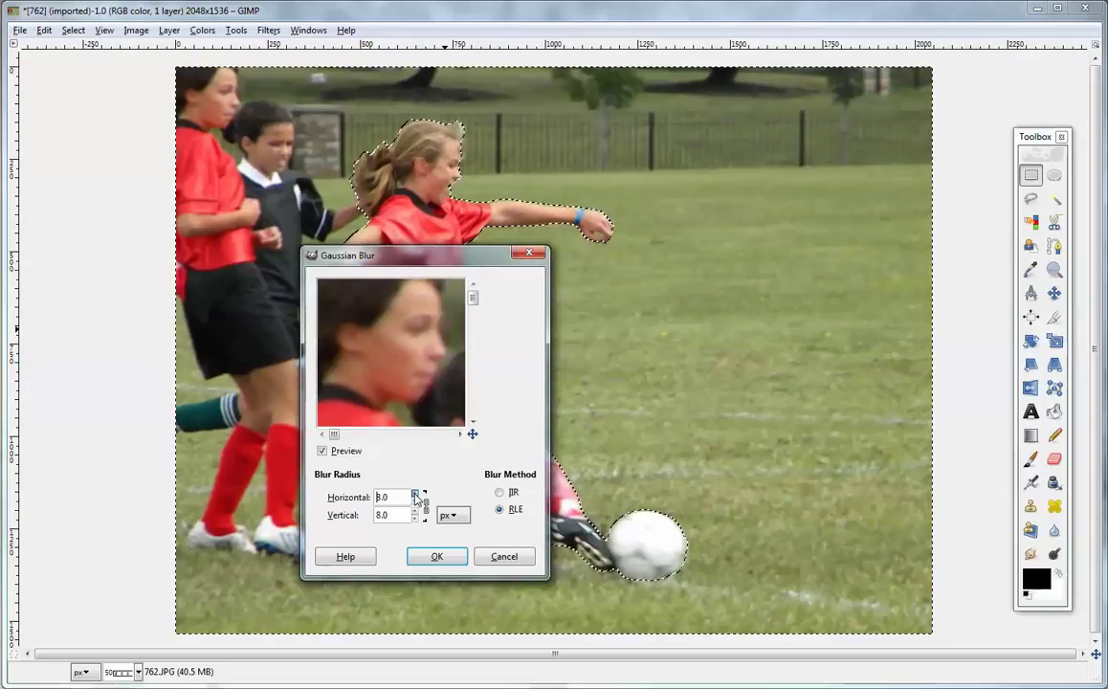
{"action": "left_click", "coordinate": [415, 495]}
{"action": "left_click", "coordinate": [415, 495]}
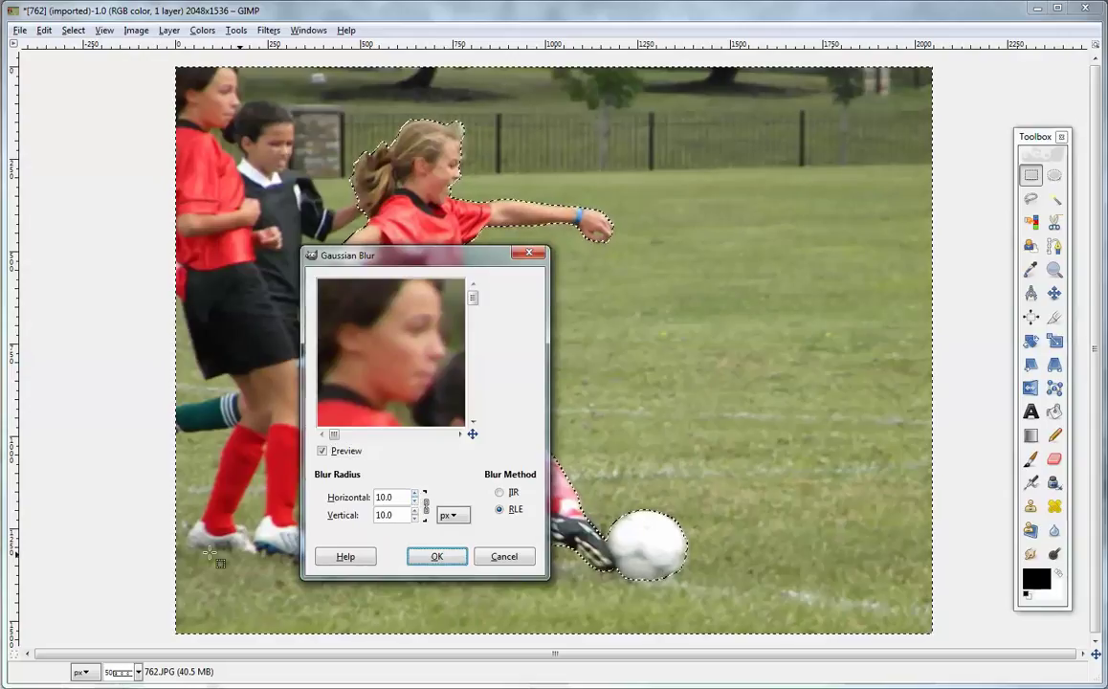
{"action": "left_click", "coordinate": [437, 557]}
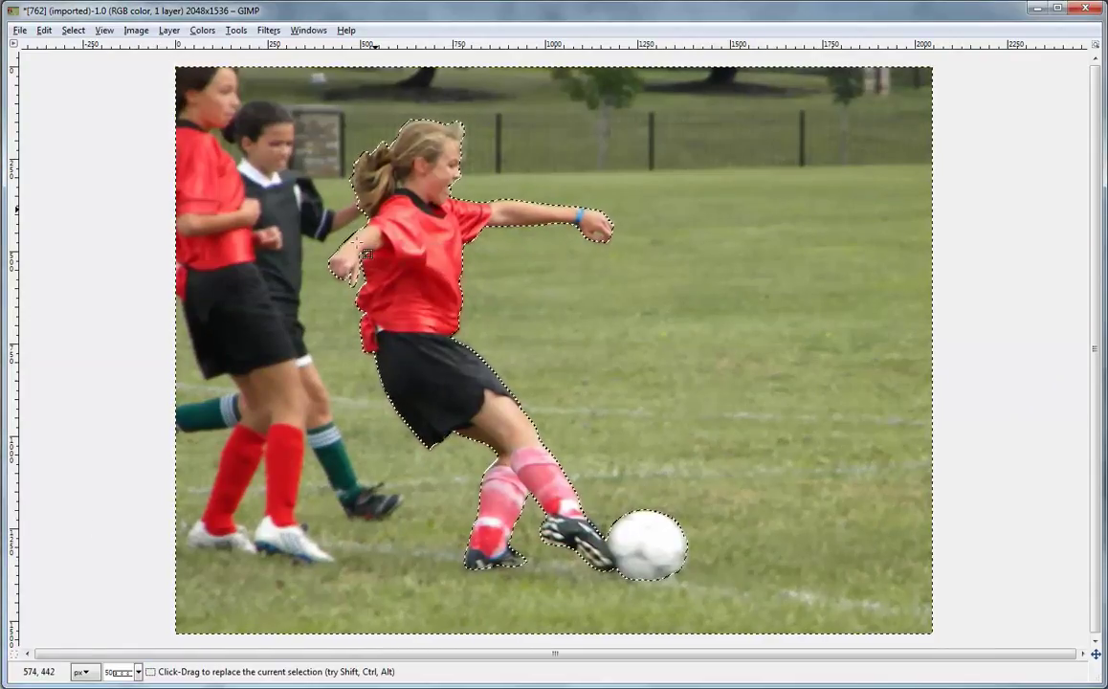
{"action": "key", "text": "ctrl+z"}
- Remove the active selection with Select > None to reveal the finished photo
{"action": "left_click", "coordinate": [73, 29]}
{"action": "left_click", "coordinate": [91, 66]}
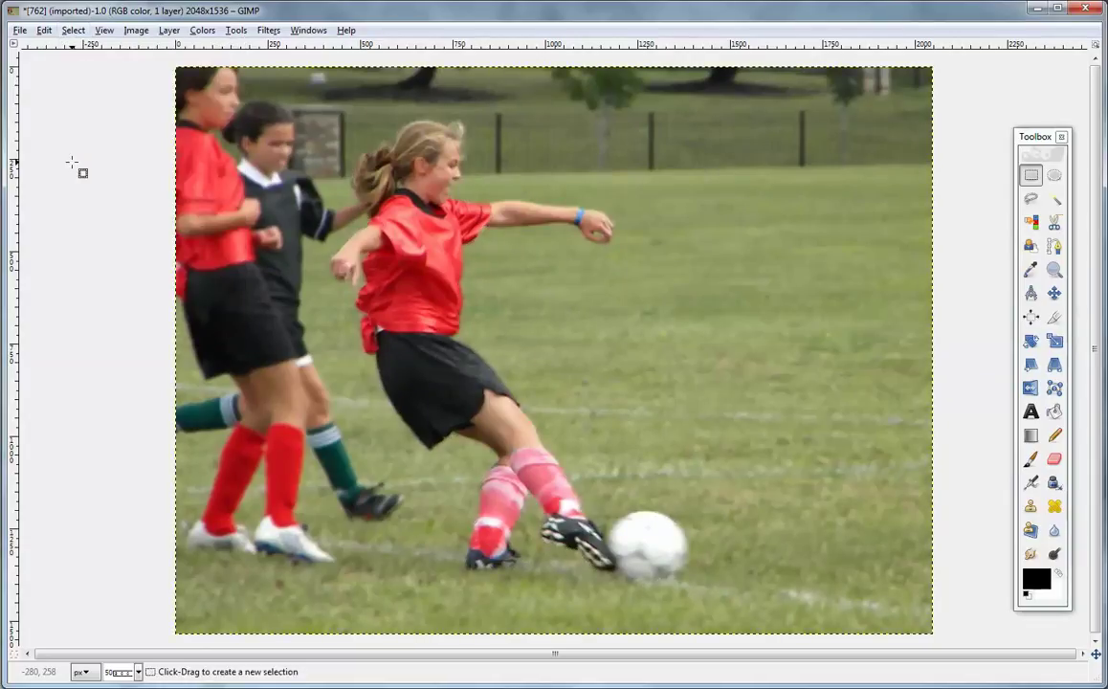